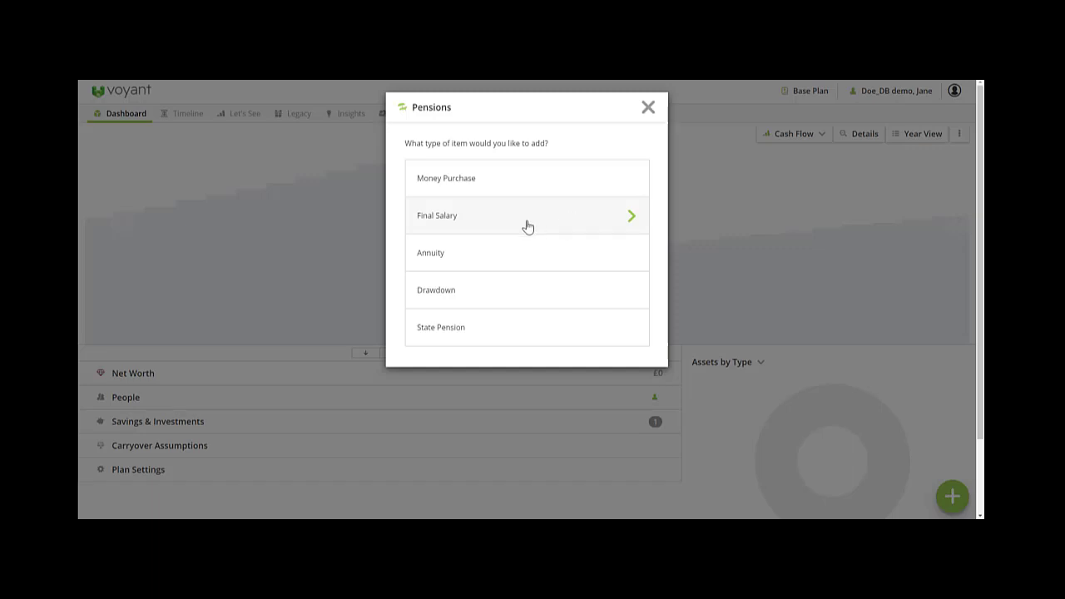
# - Add a new Final Salary pension from the add menu's Pensions choices
pyautogui.click(648, 109)
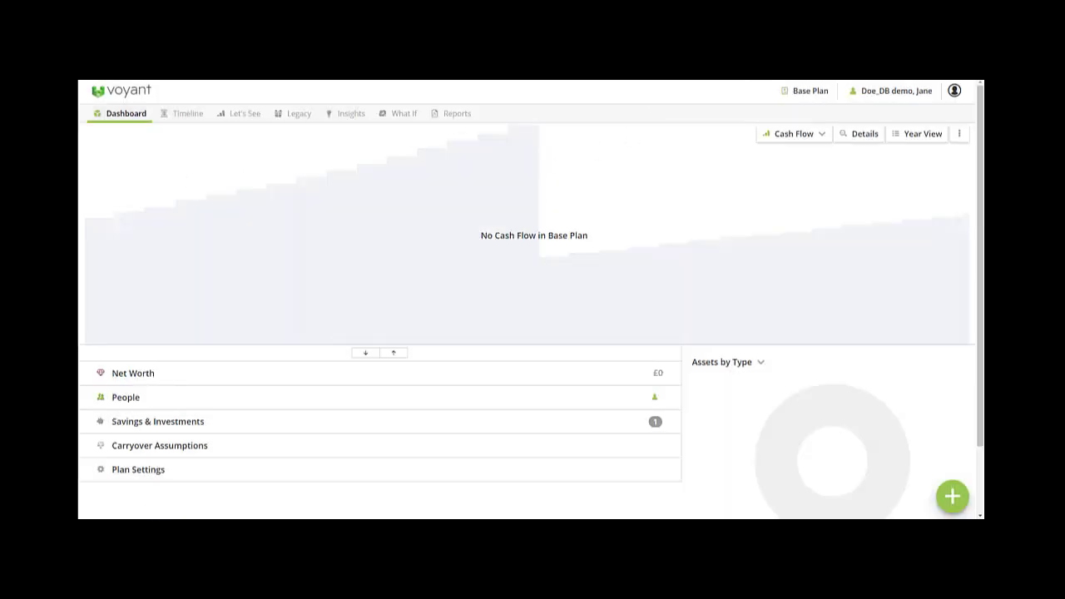
pyautogui.click(952, 496)
pyautogui.click(898, 324)
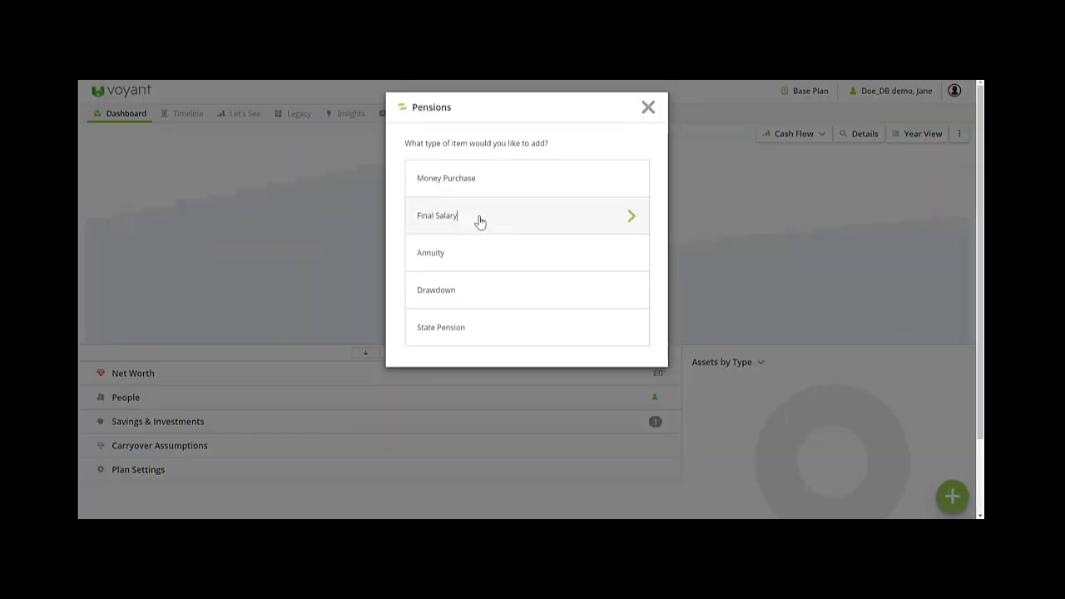
pyautogui.click(480, 218)
pyautogui.click(468, 284)
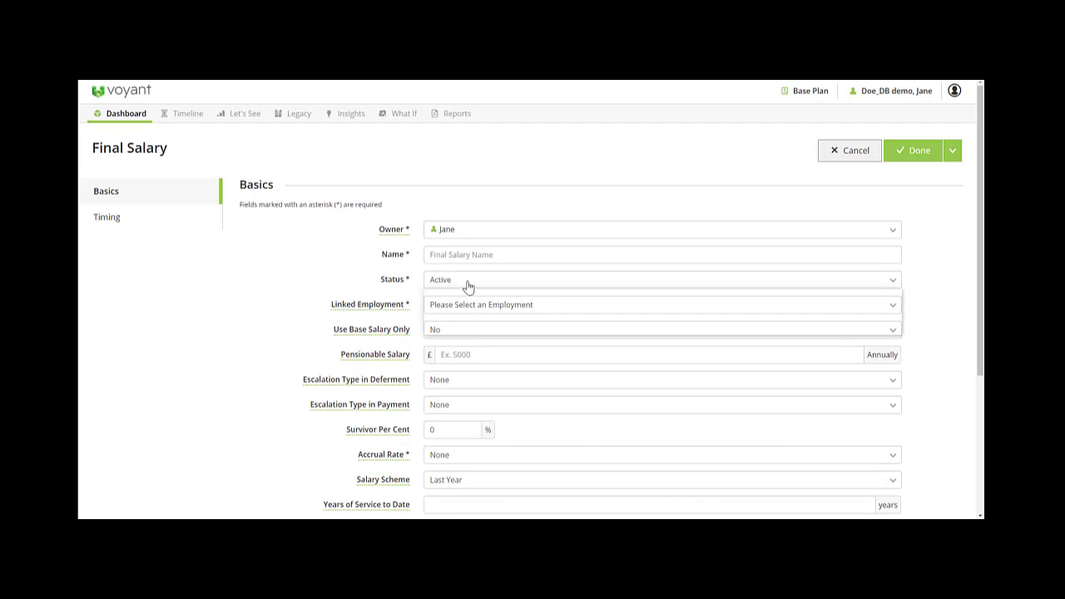
# - Make the pension Deferred, named 'Deferred final salary', paying £10,000 annually
pyautogui.click(467, 314)
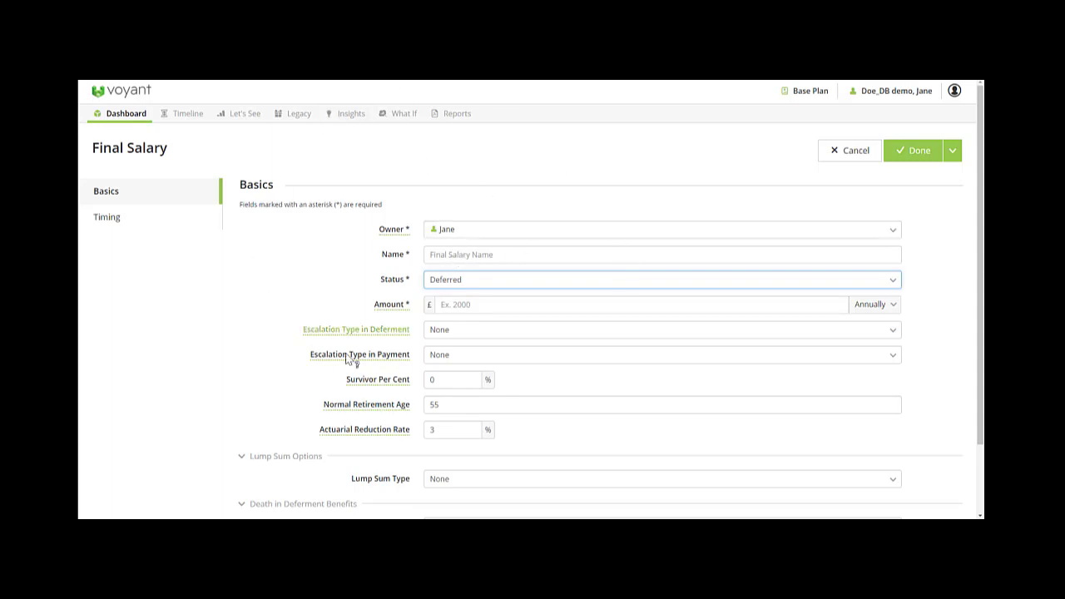
pyautogui.click(485, 257)
pyautogui.write('Deferred final salary')
pyautogui.click(449, 303)
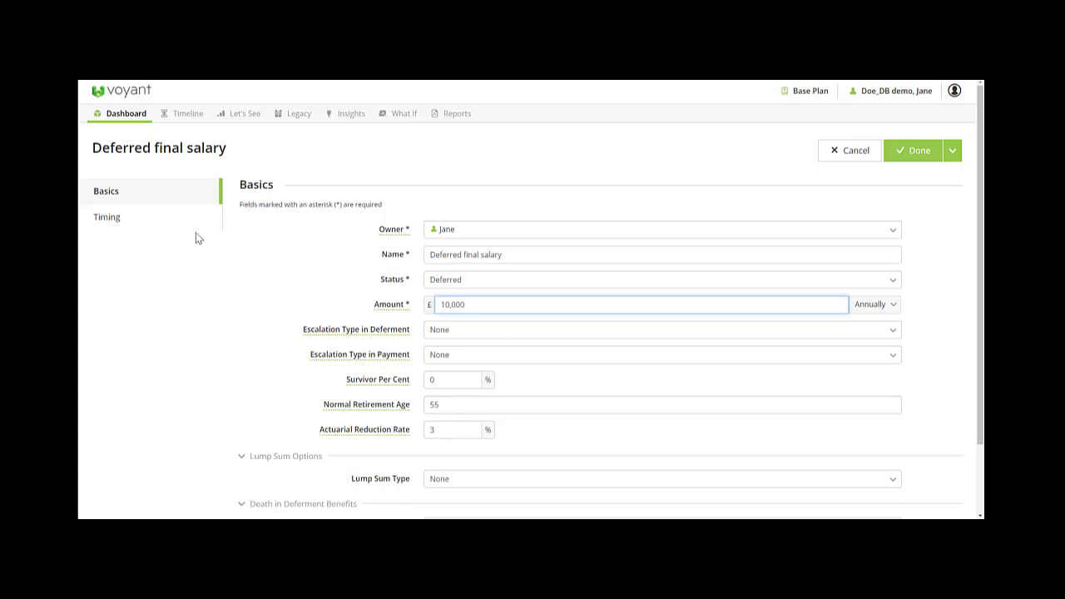
pyautogui.click(155, 228)
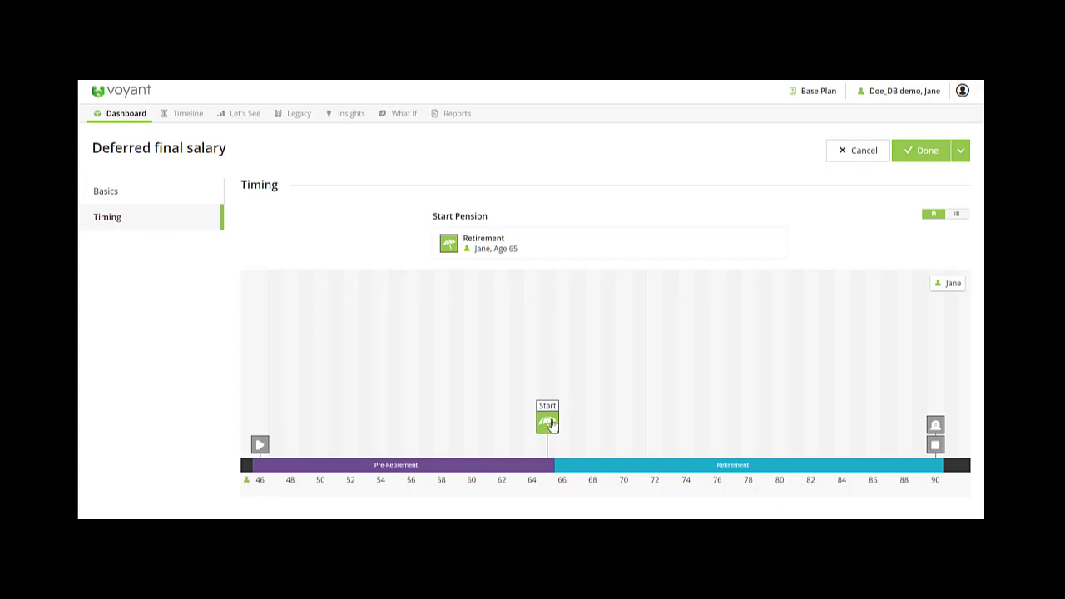
# - Add an age-65 event named 'Deferred final salary starts' and set it as the pension's start
pyautogui.moveTo(548, 426)
pyautogui.click(548, 388)
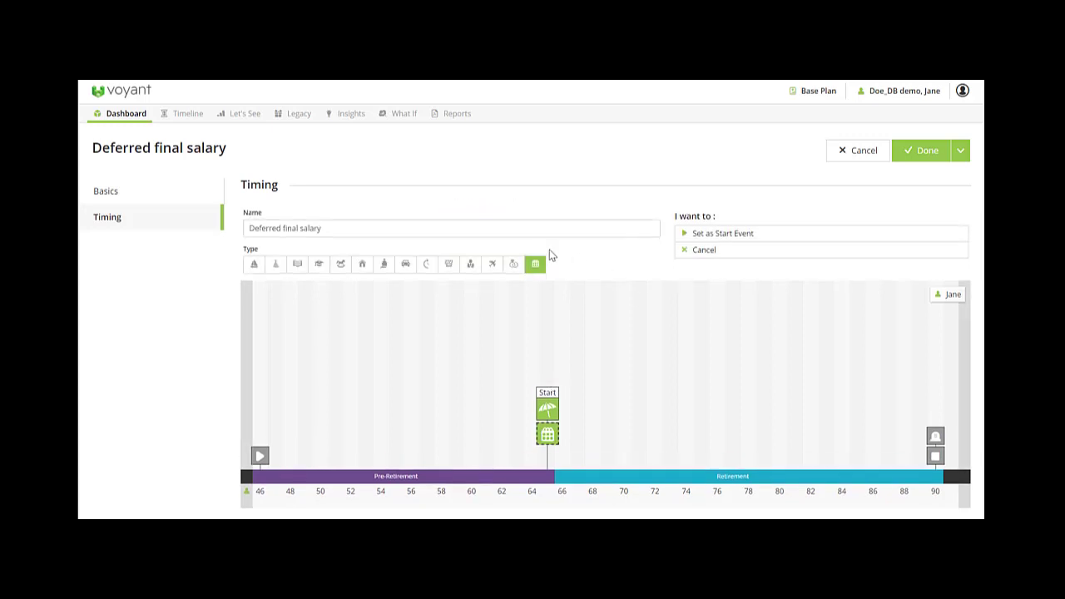
pyautogui.click(402, 233)
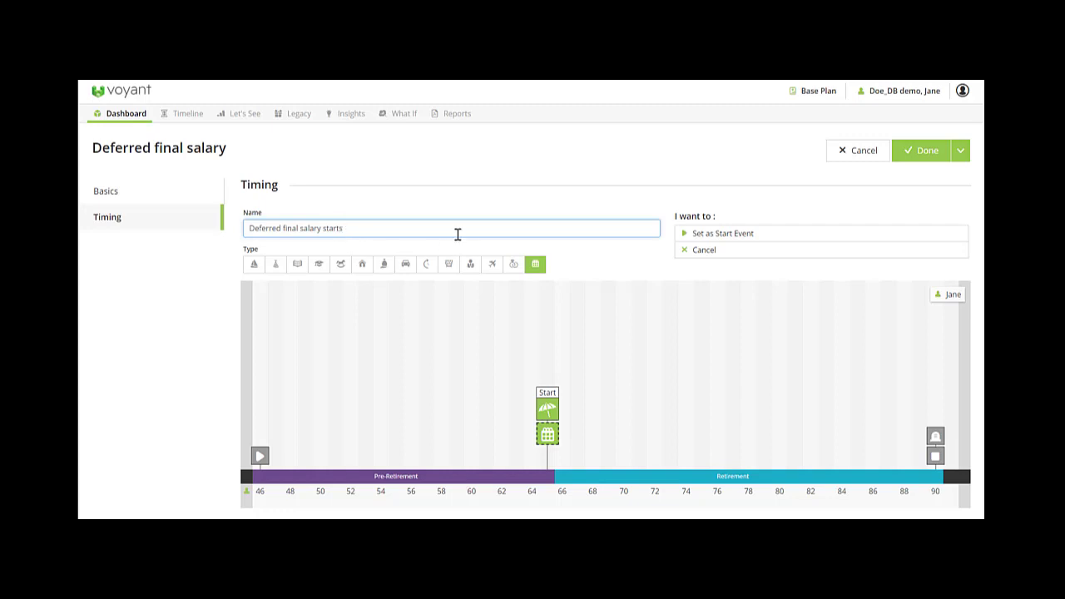
pyautogui.click(711, 234)
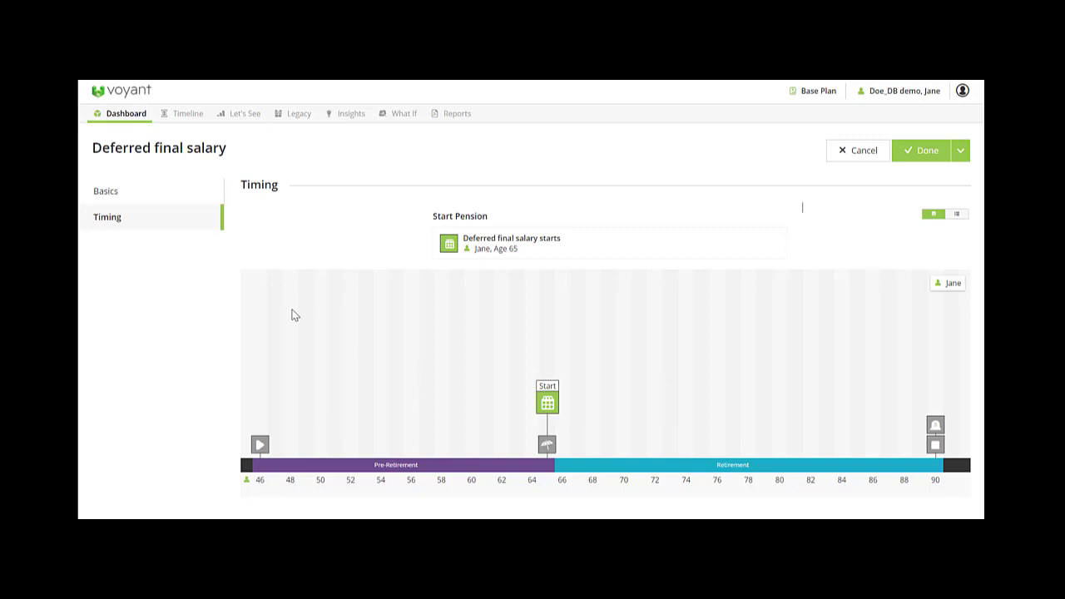
pyautogui.click(131, 198)
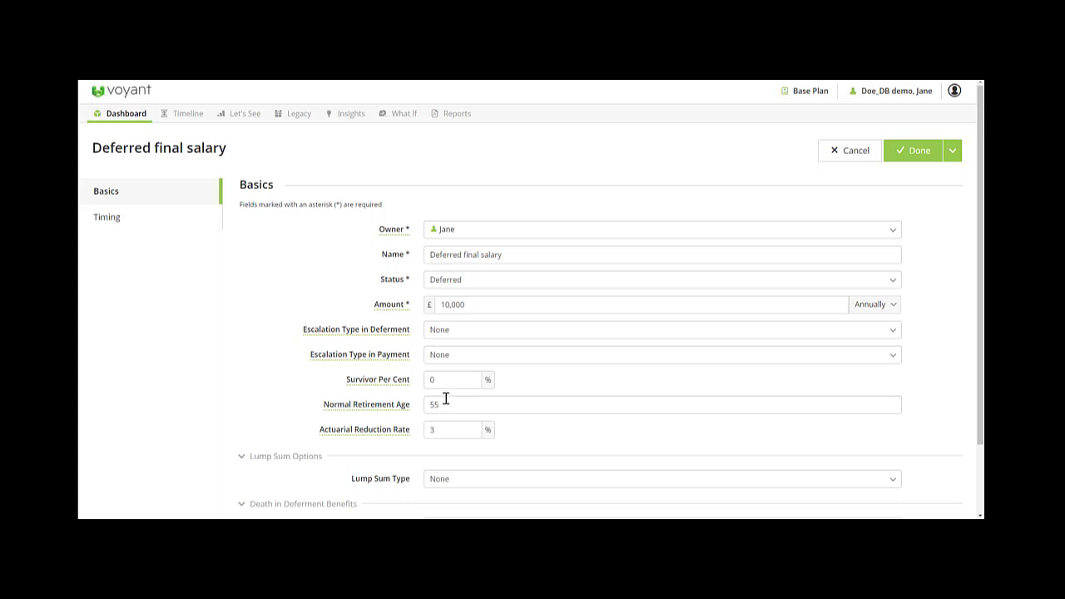
# - Save the pension and review its 2040 details: £10,000 income, £200,000 crystallised value
pyautogui.click(913, 152)
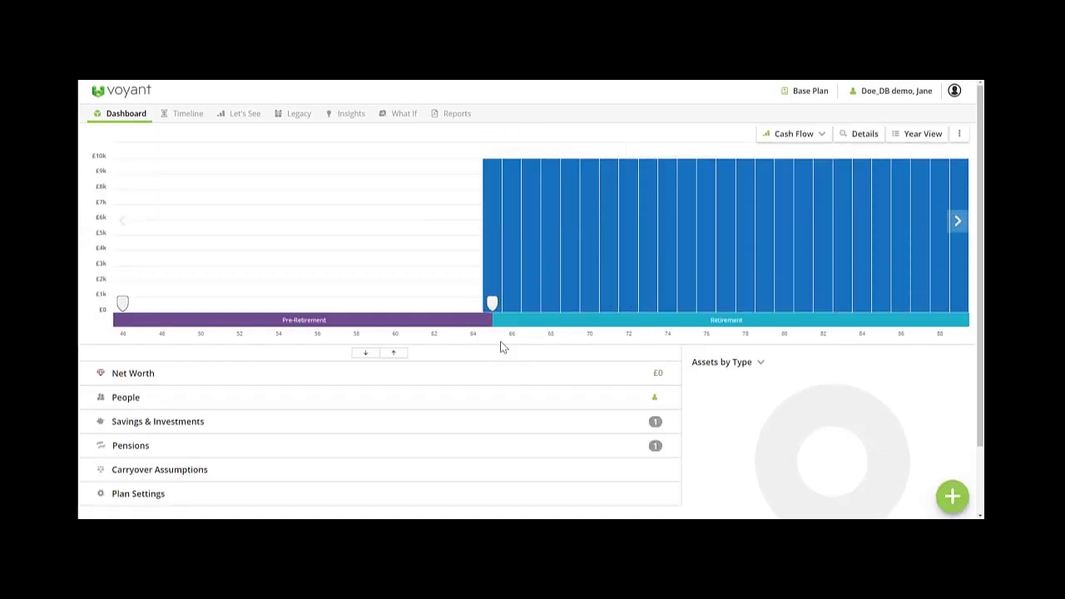
pyautogui.moveTo(491, 285)
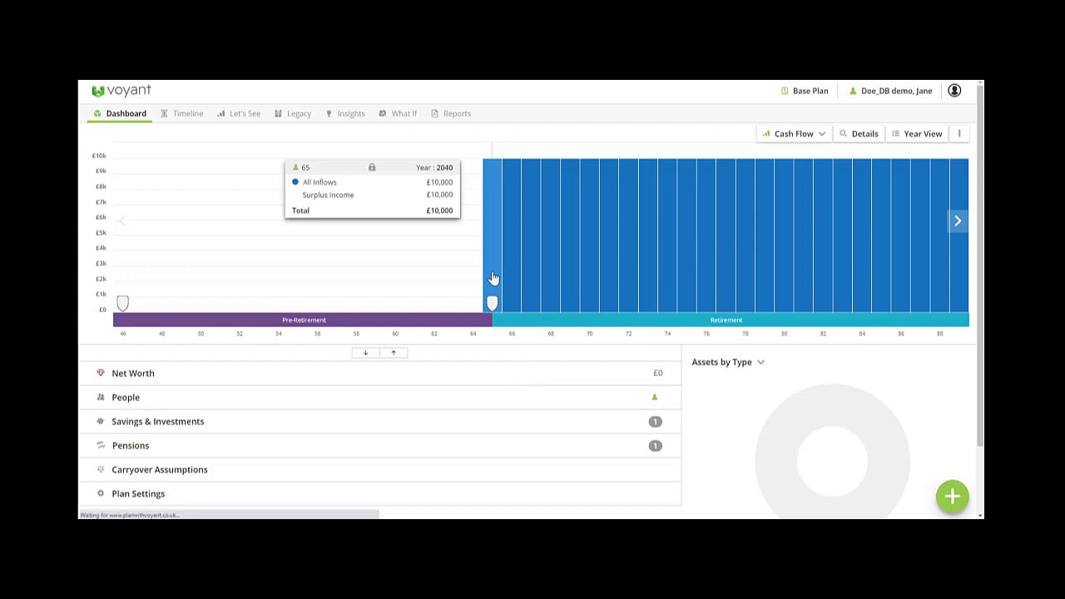
pyautogui.click(491, 275)
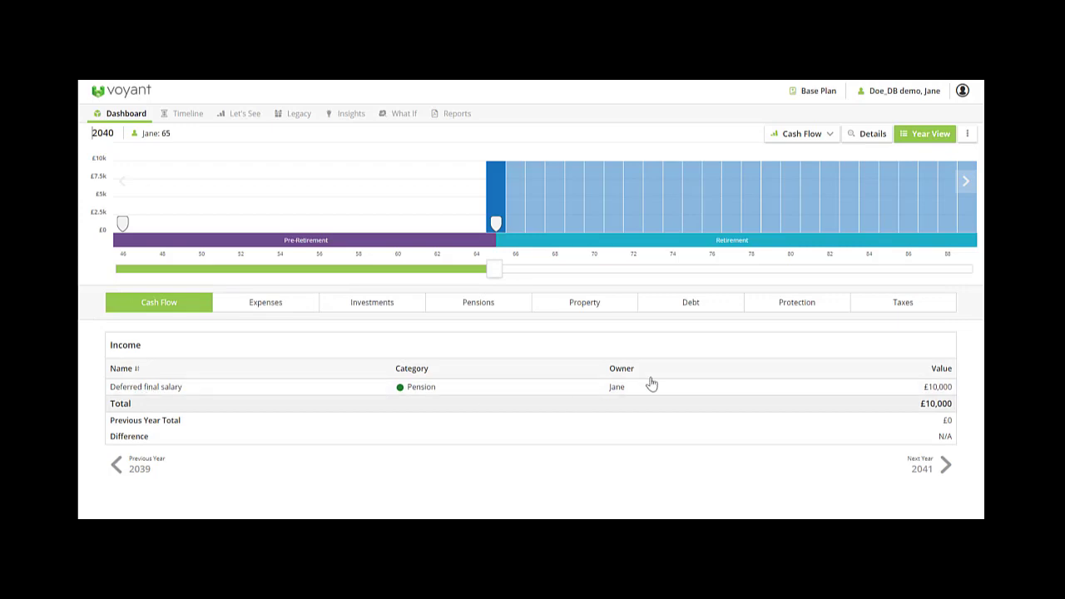
pyautogui.click(478, 306)
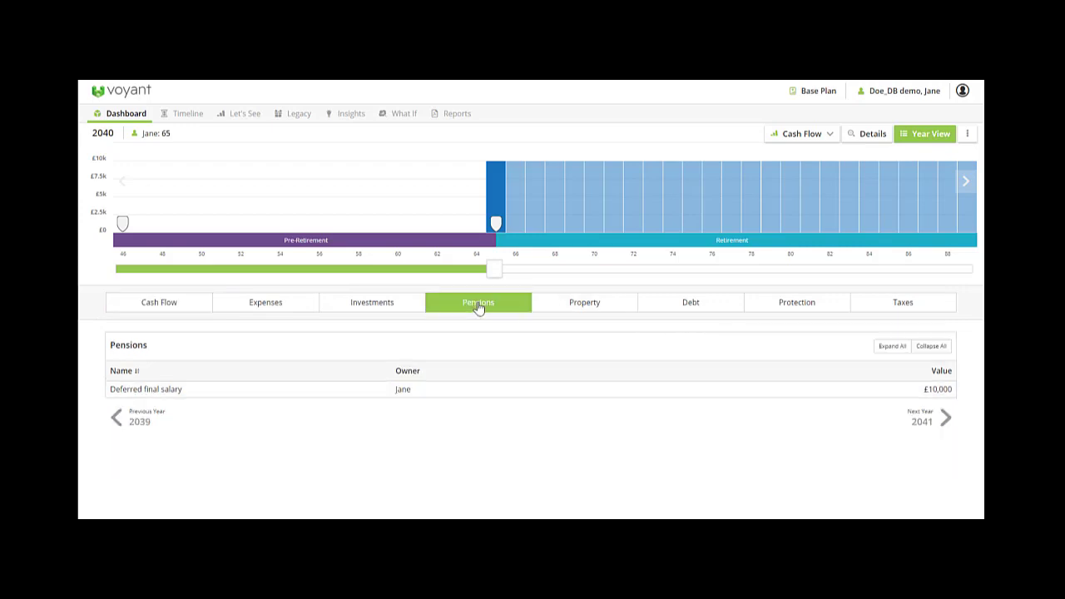
pyautogui.click(166, 394)
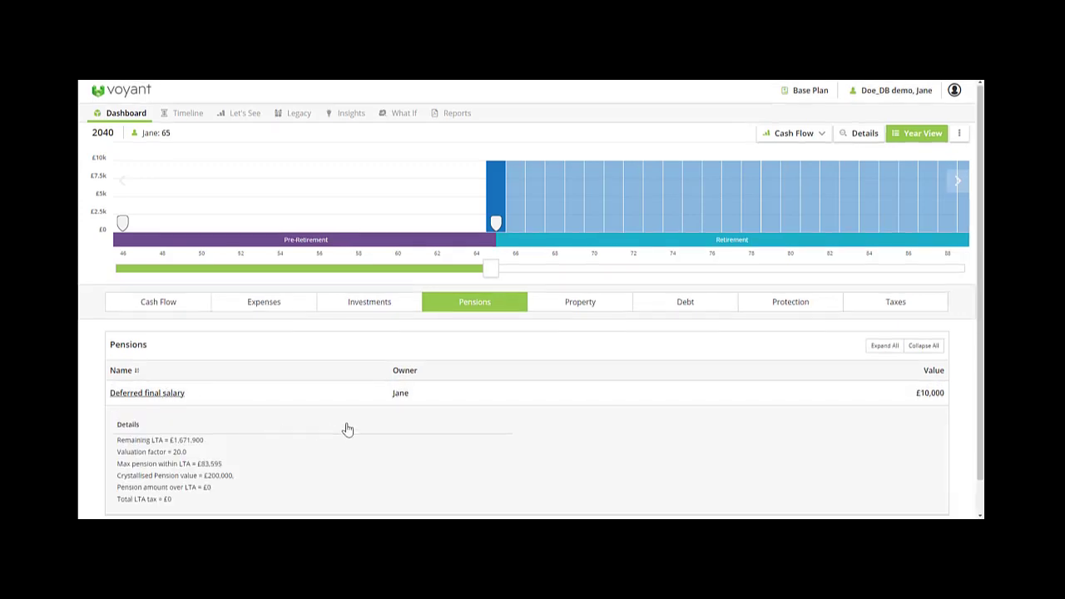
pyautogui.scroll(-1, 344, 430)
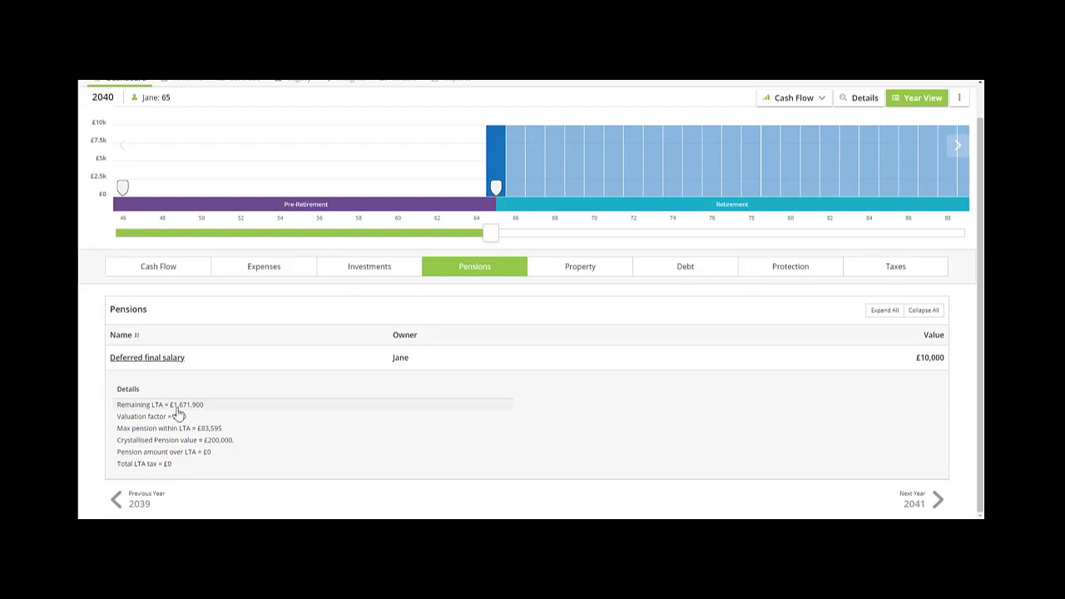
pyautogui.scroll(1, 288, 394)
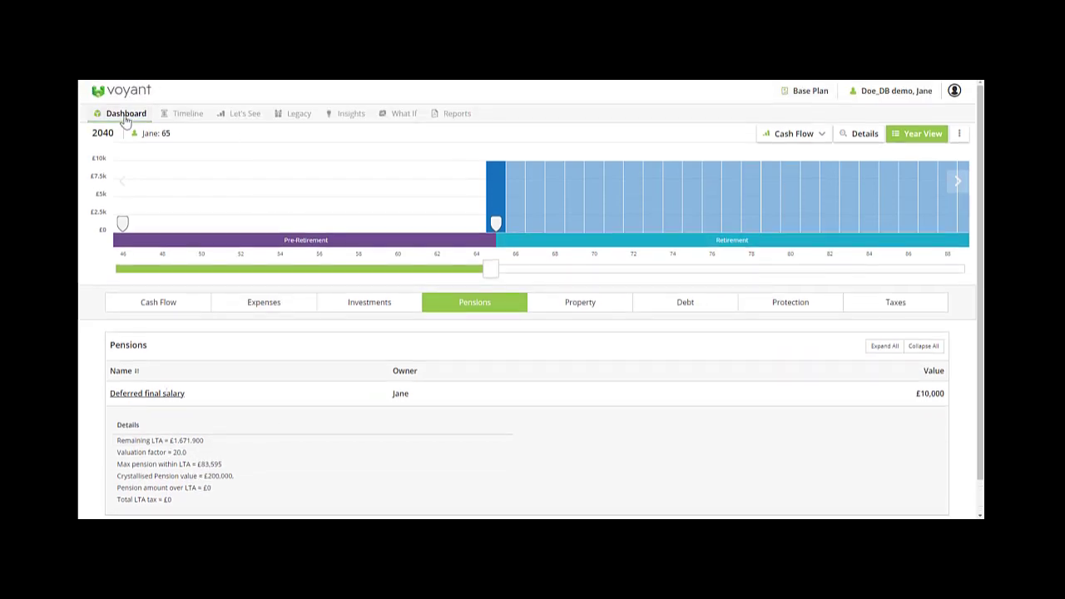
pyautogui.click(126, 114)
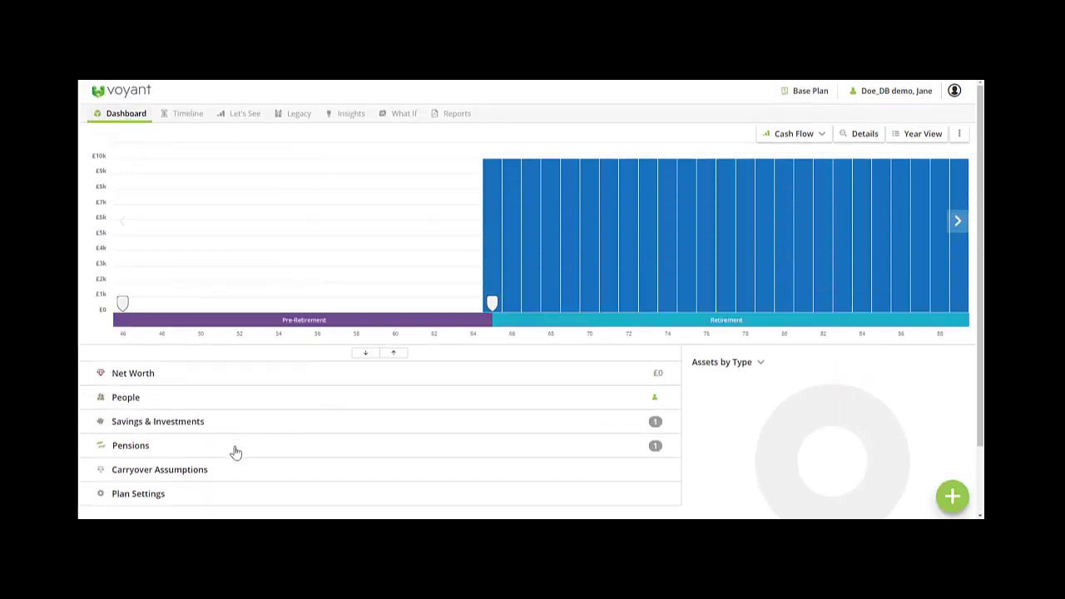
# - Set Deferred final salary's escalation in deferment to Other at 2% and save
pyautogui.click(235, 451)
pyautogui.click(368, 480)
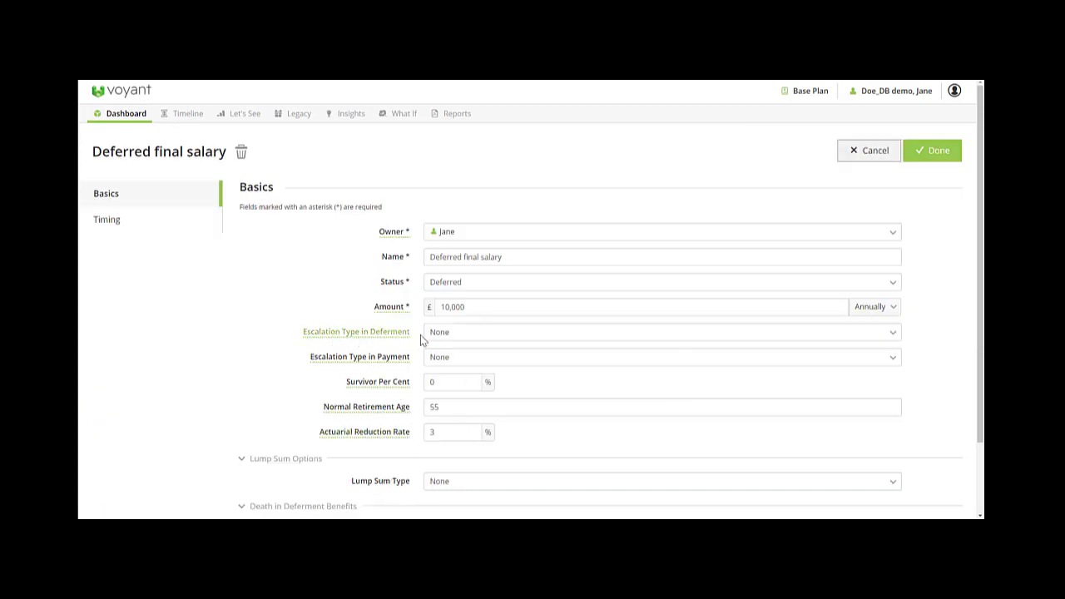
pyautogui.click(466, 336)
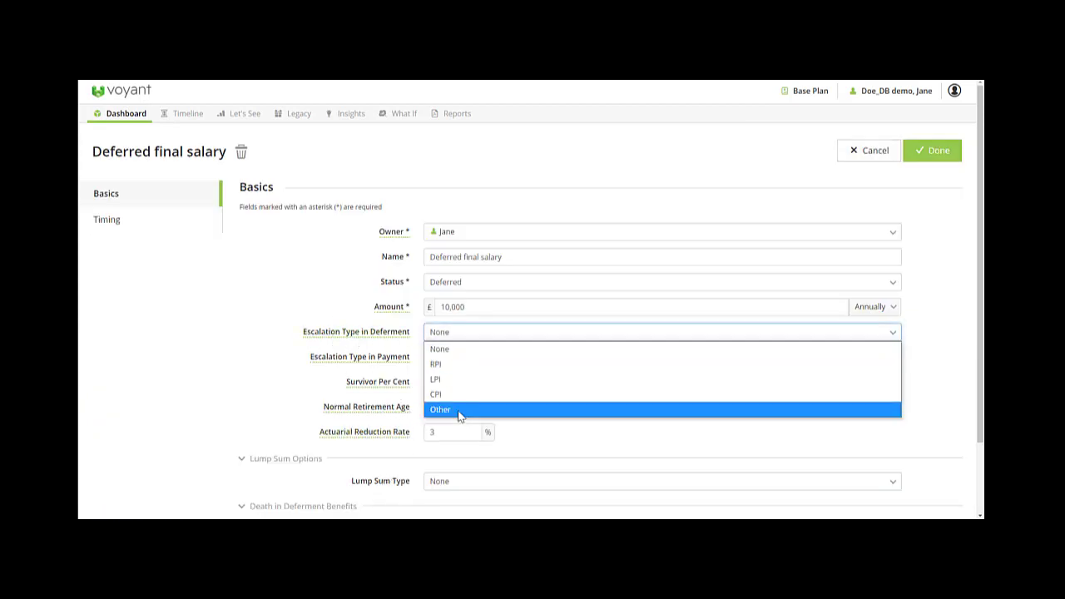
pyautogui.click(458, 409)
pyautogui.moveTo(444, 356); pyautogui.dragTo(427, 356)
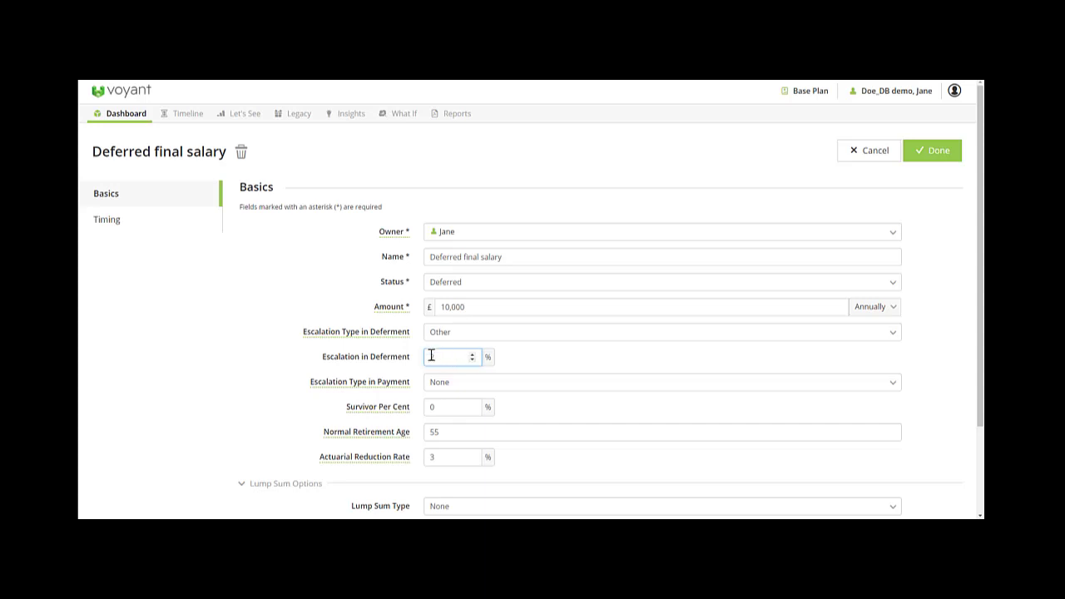
pyautogui.click(927, 154)
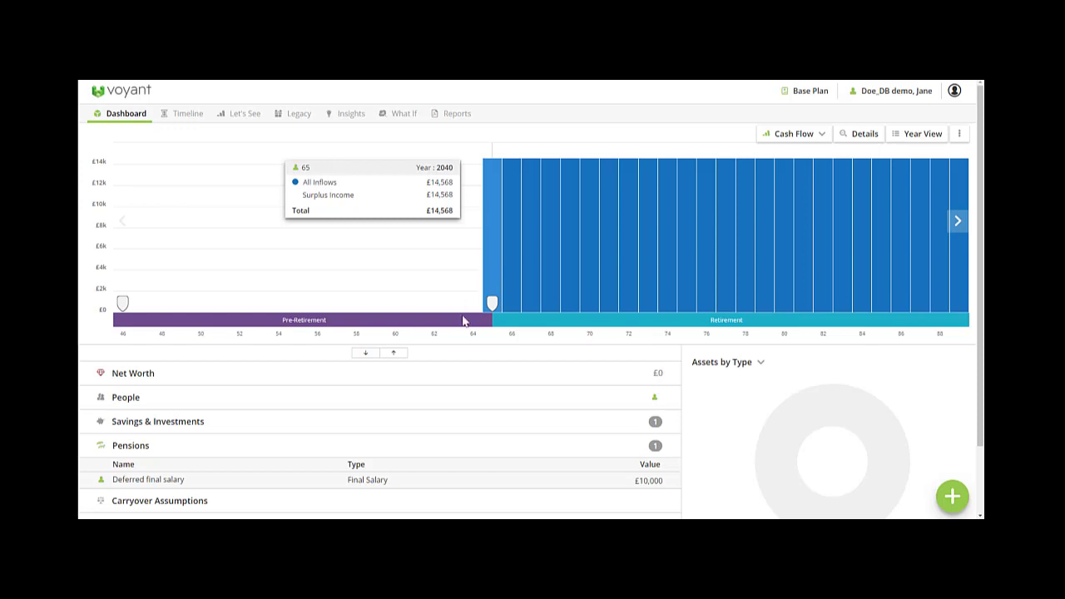
# - Switch Deferred final salary's escalation in payment to RPI, save, and reopen the pension
pyautogui.click(382, 480)
pyautogui.click(462, 383)
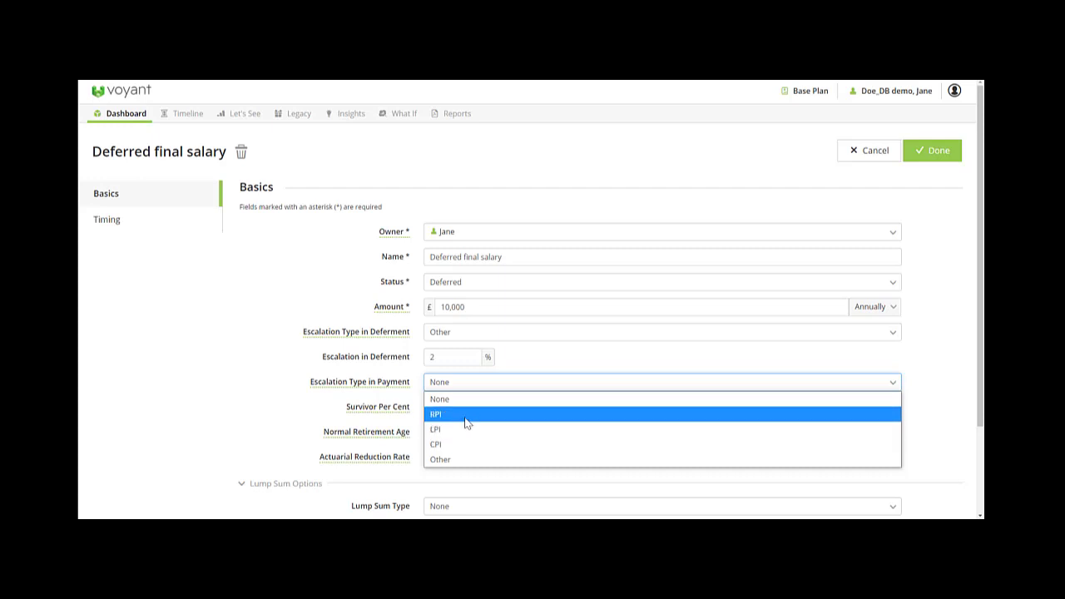
pyautogui.click(444, 416)
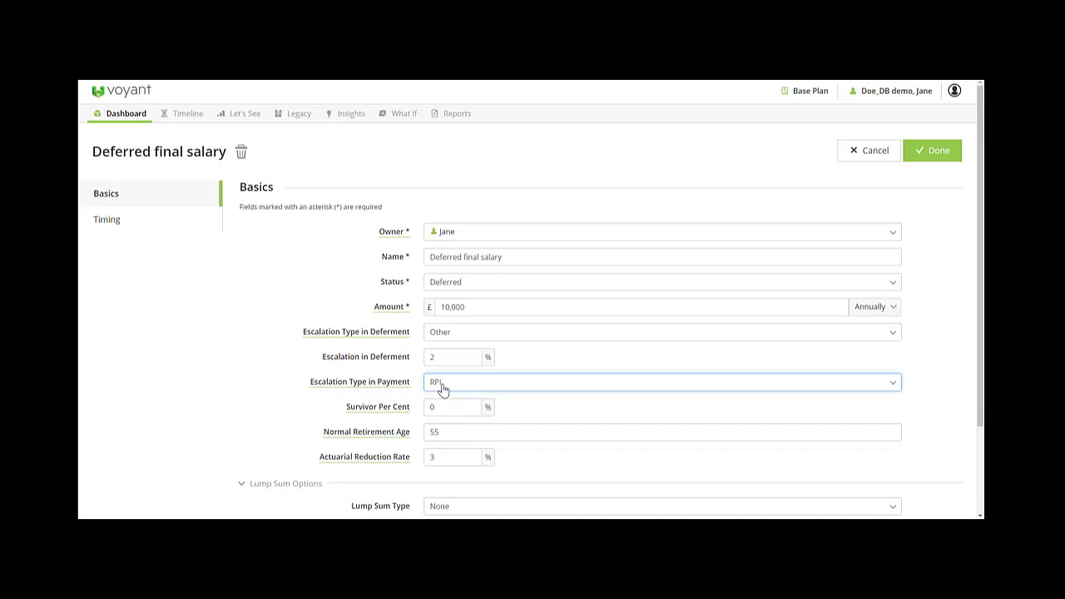
pyautogui.click(931, 152)
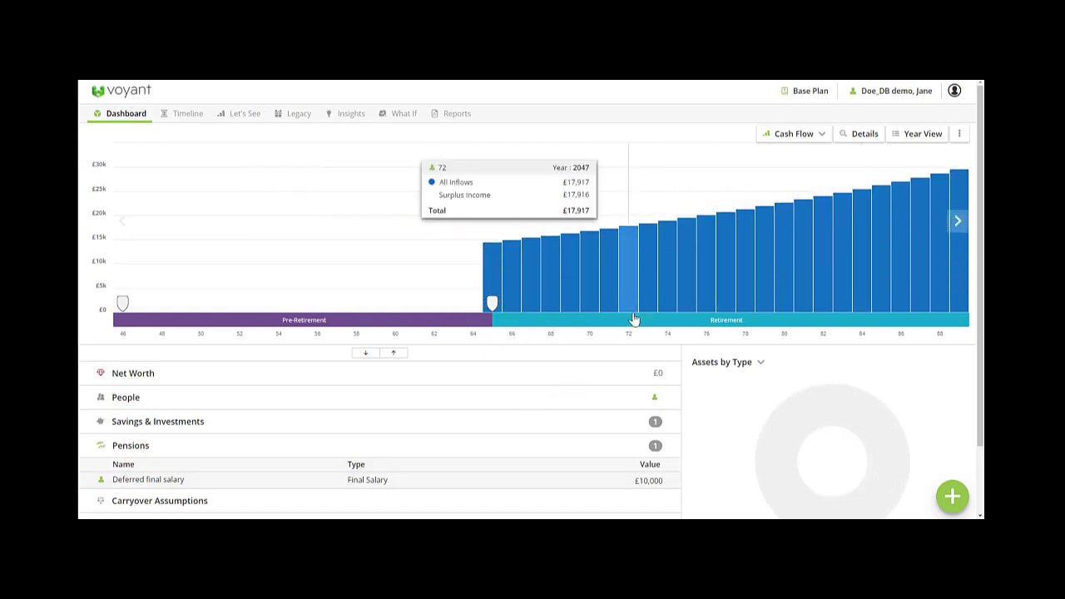
pyautogui.click(374, 480)
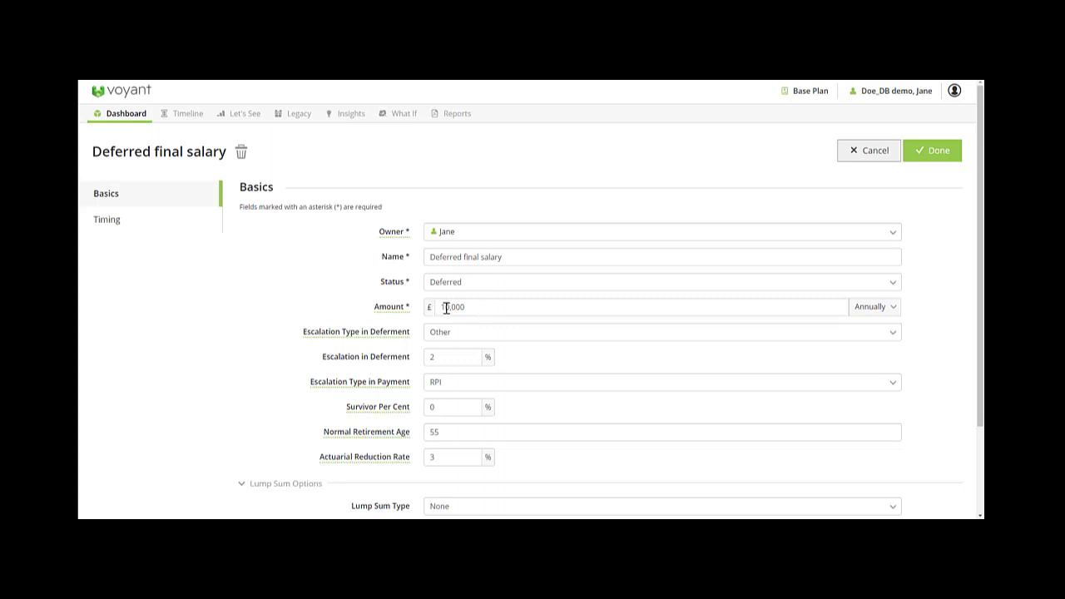
# - Reset deferment and payment escalation to None, check Timing, and save the pension
pyautogui.click(441, 337)
pyautogui.press('Escape')
pyautogui.click(448, 353)
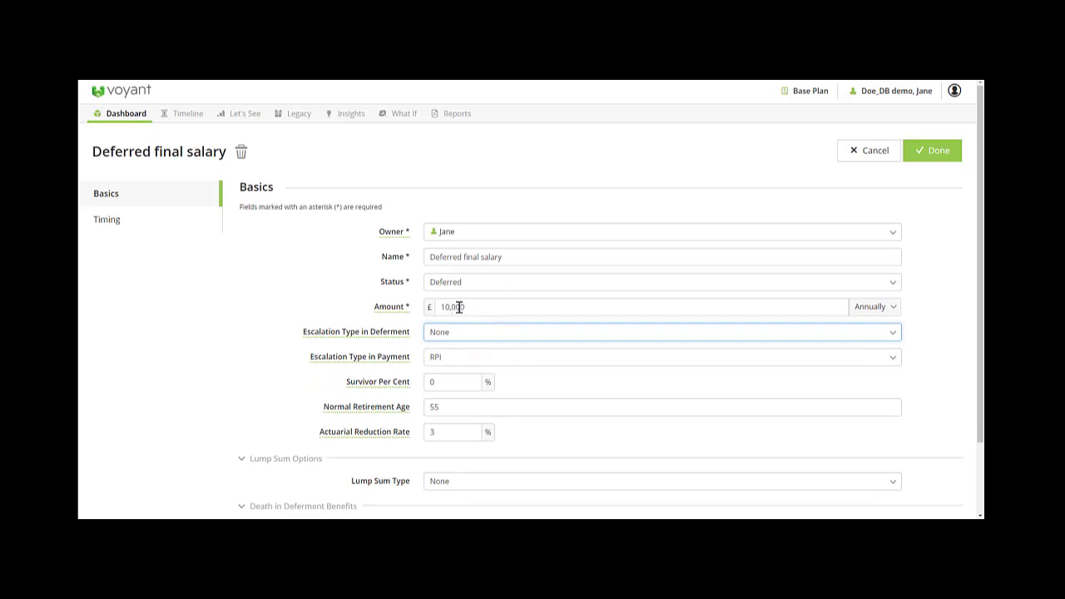
pyautogui.click(466, 361)
pyautogui.click(460, 374)
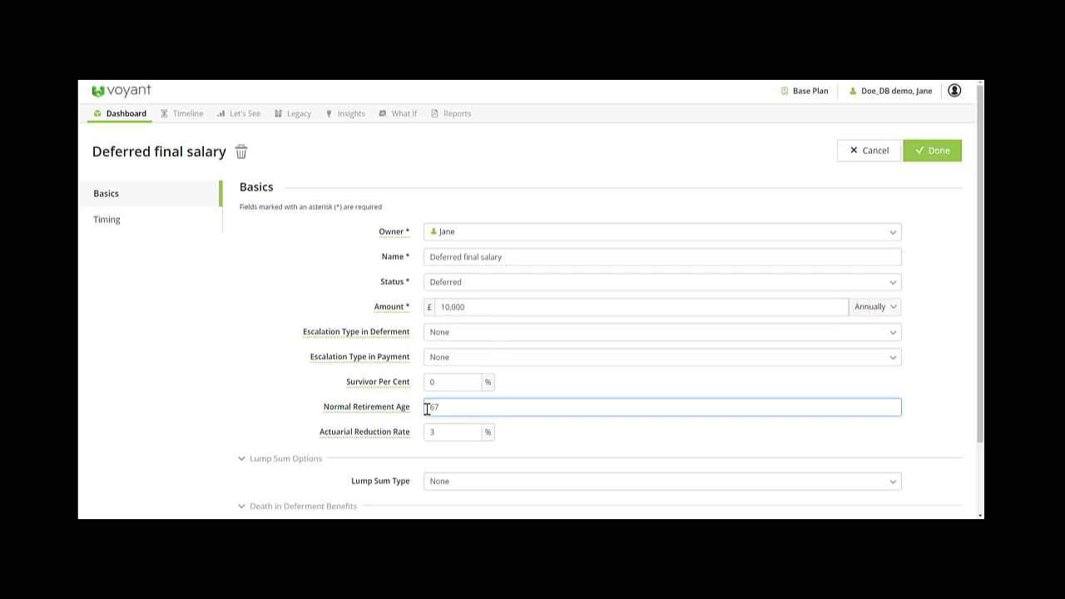
pyautogui.click(122, 219)
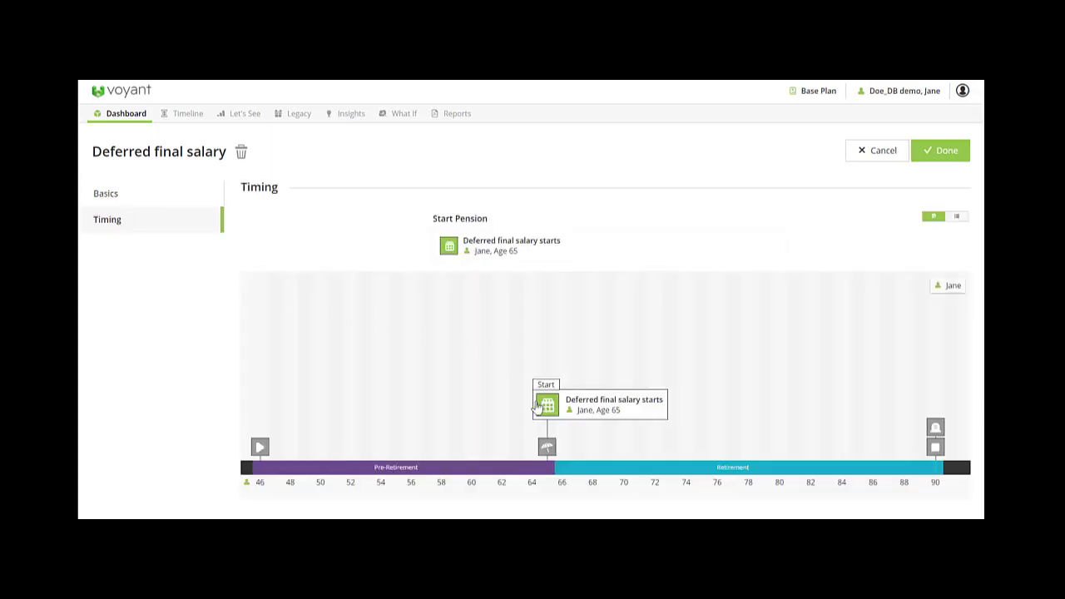
pyautogui.click(121, 196)
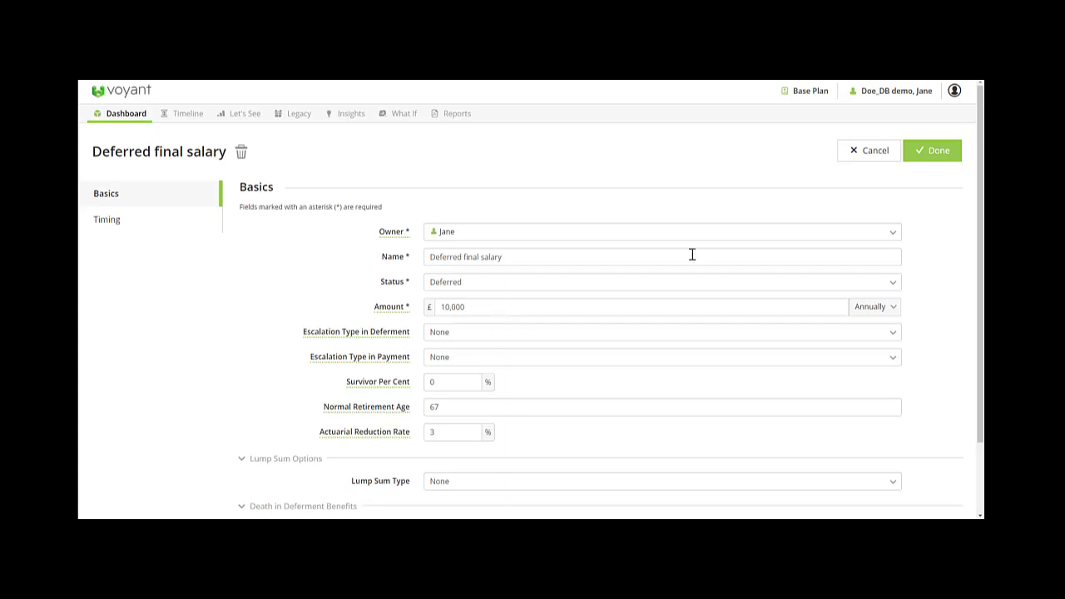
pyautogui.click(932, 152)
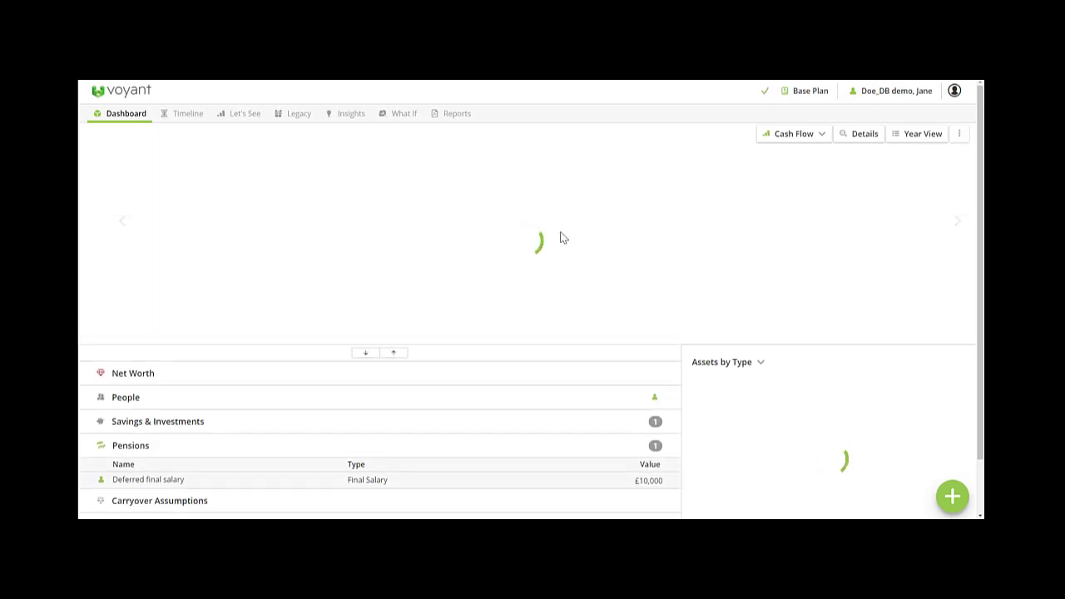
pyautogui.click(493, 257)
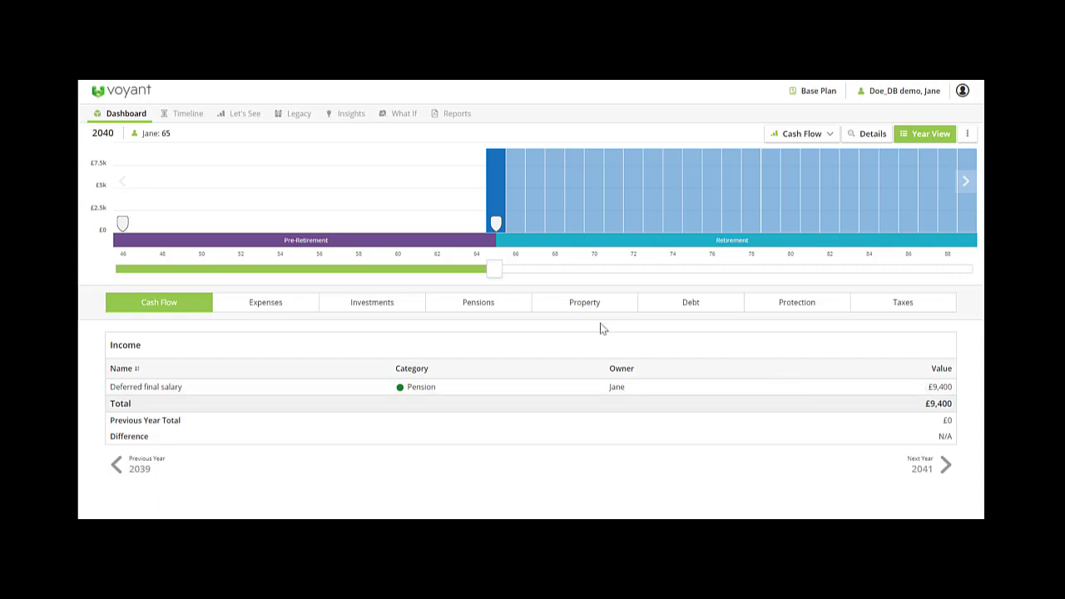
pyautogui.moveTo(490, 221)
pyautogui.click(125, 113)
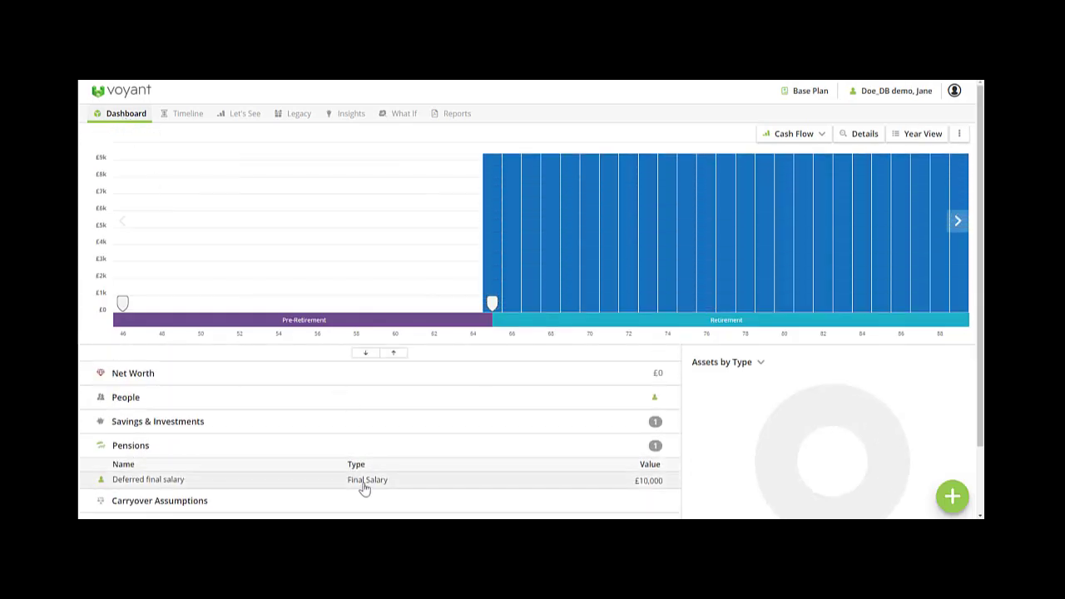
# - Change Deferred final salary's normal retirement age to 65
pyautogui.click(363, 489)
pyautogui.scroll(-2, 403, 448)
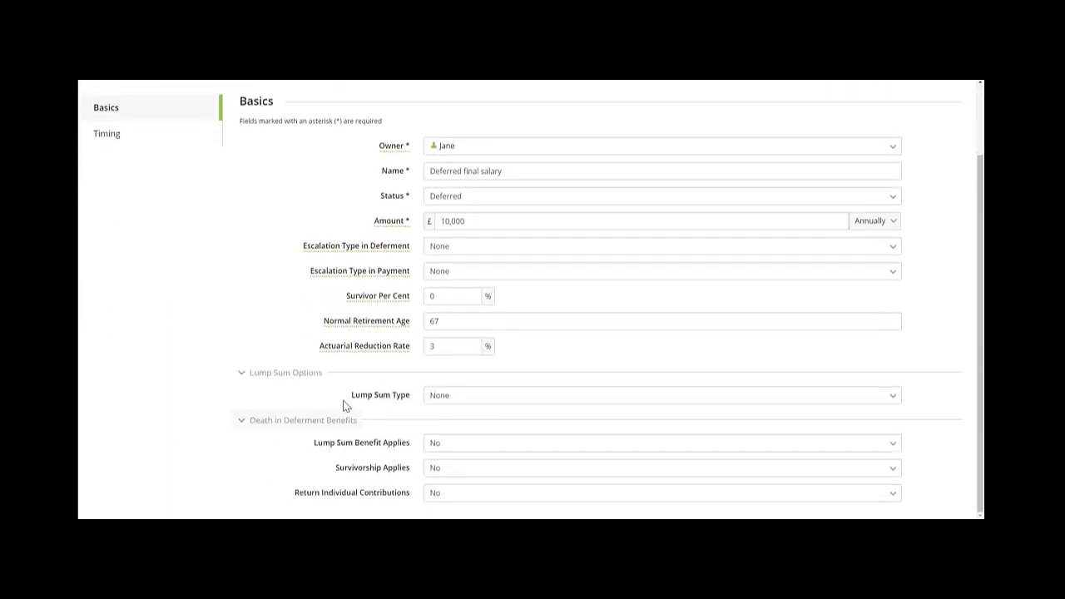
pyautogui.click(499, 395)
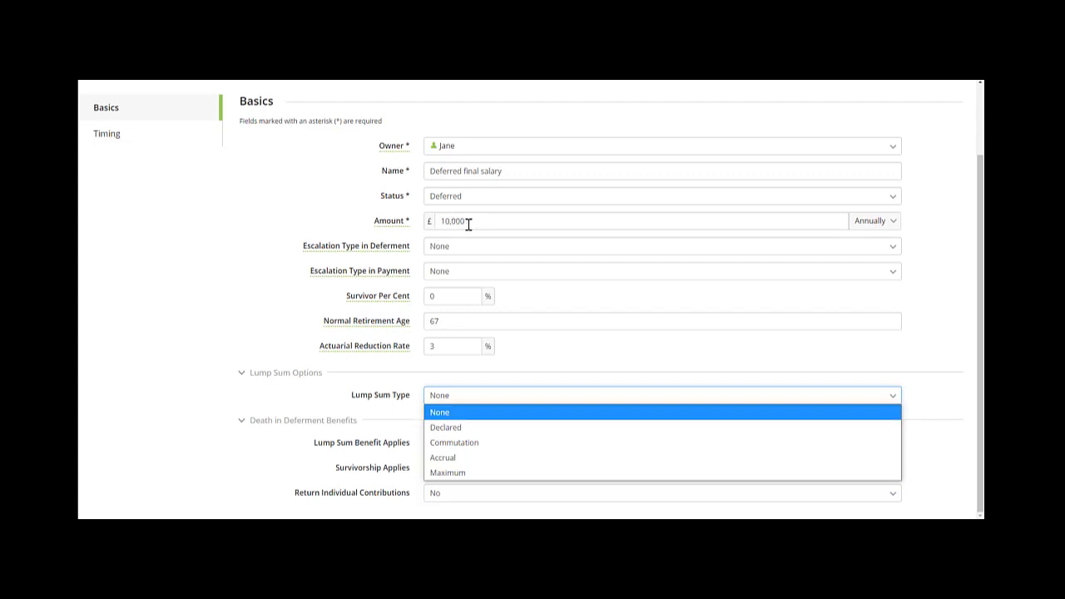
pyautogui.doubleClick(431, 320)
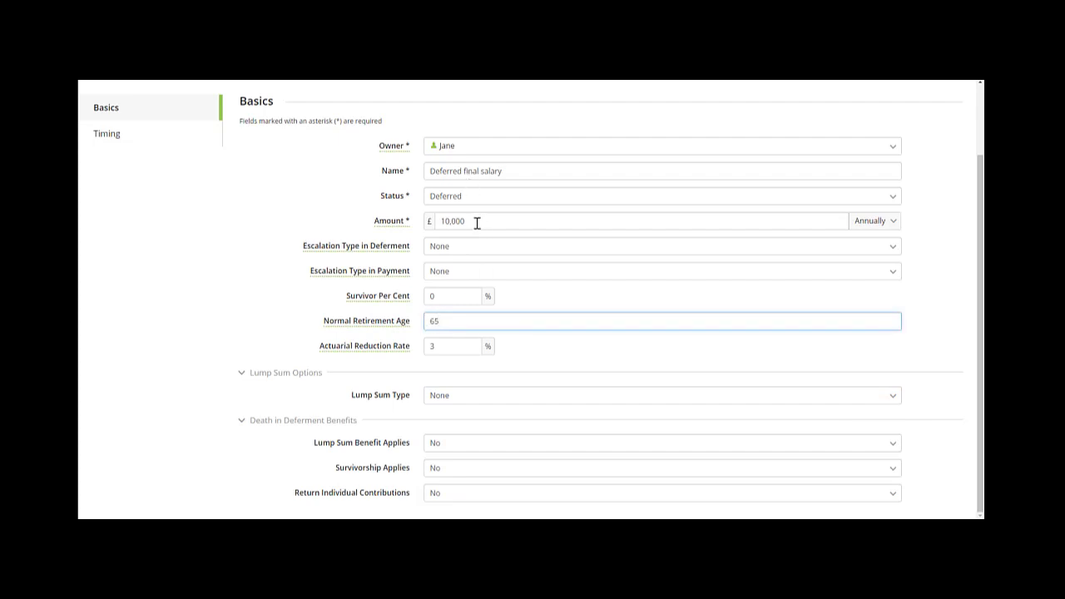
# - Add a Declared £50,000 lump sum, check Timing, and save the pension
pyautogui.click(438, 399)
pyautogui.click(466, 429)
pyautogui.click(436, 423)
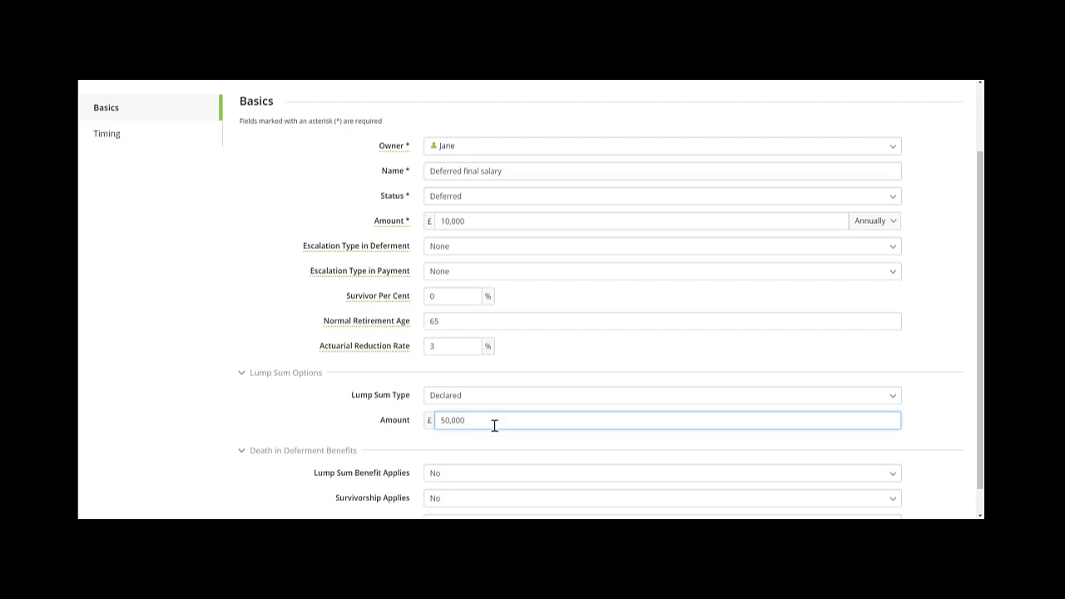
pyautogui.click(124, 135)
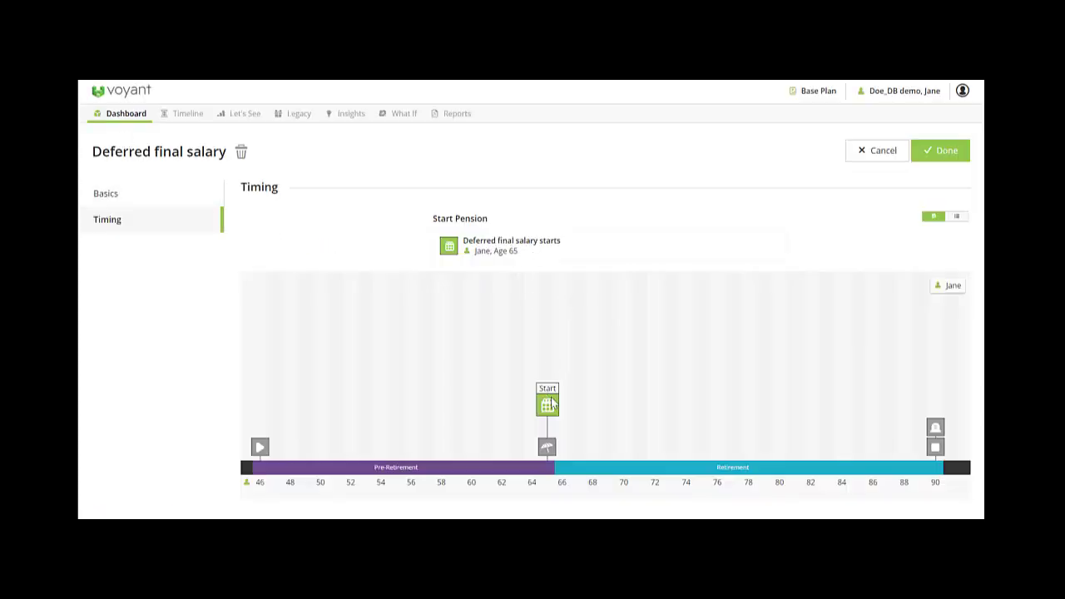
pyautogui.click(103, 196)
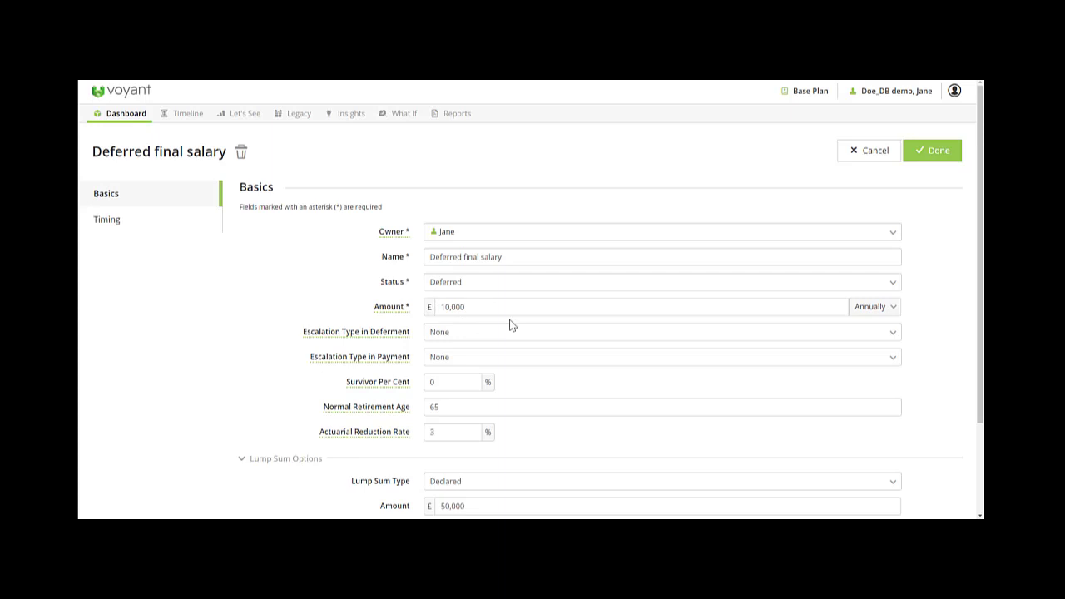
pyautogui.click(943, 157)
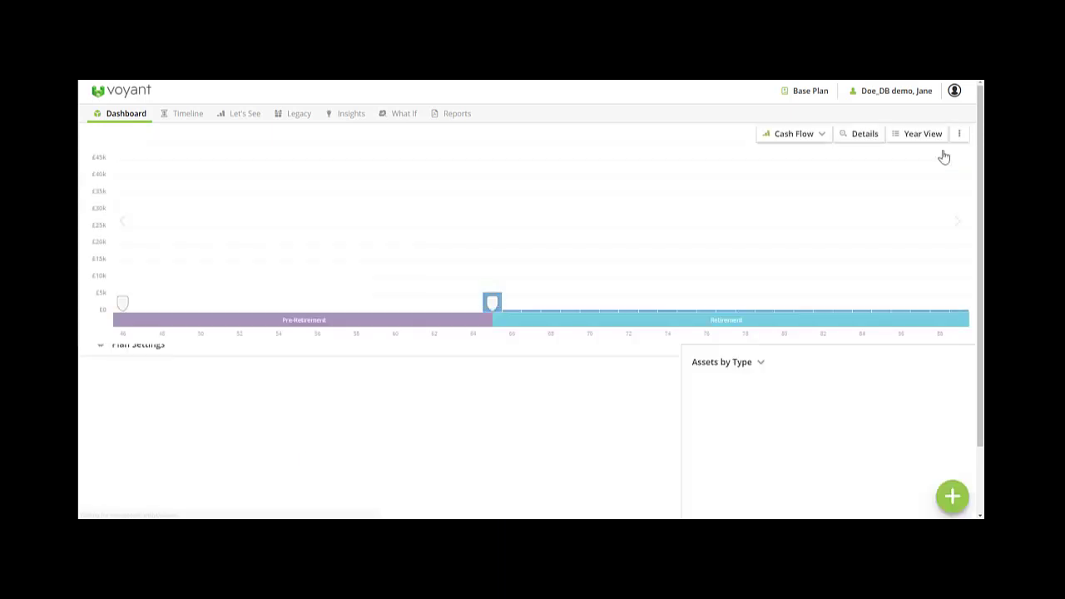
pyautogui.moveTo(492, 258)
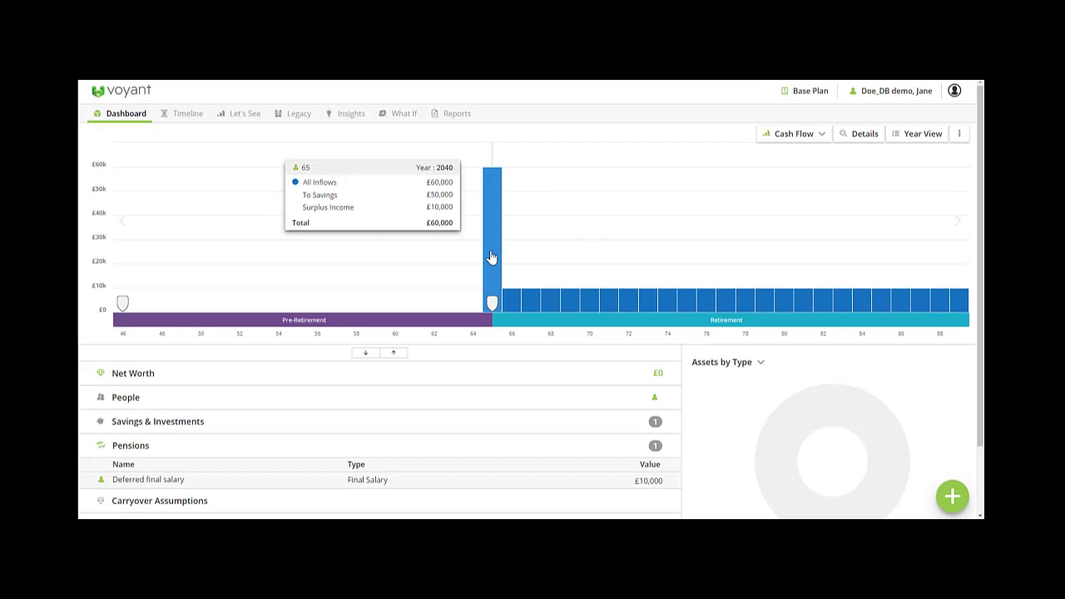
pyautogui.click(492, 258)
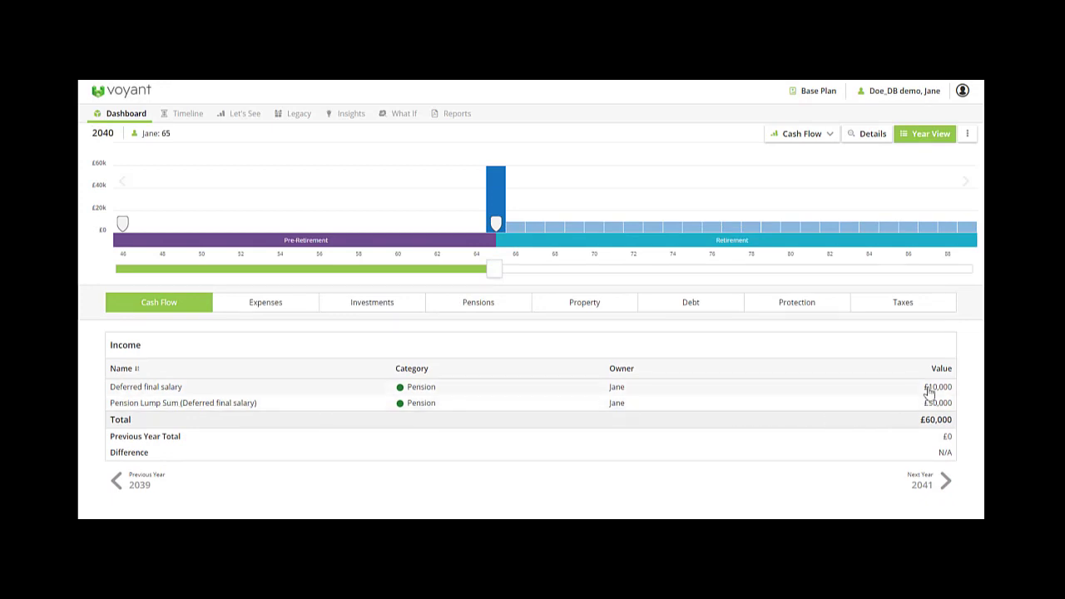
pyautogui.moveTo(494, 269)
pyautogui.mouseDown()
pyautogui.moveTo(580, 276)
pyautogui.moveTo(497, 274)
pyautogui.mouseUp()
pyautogui.click(468, 307)
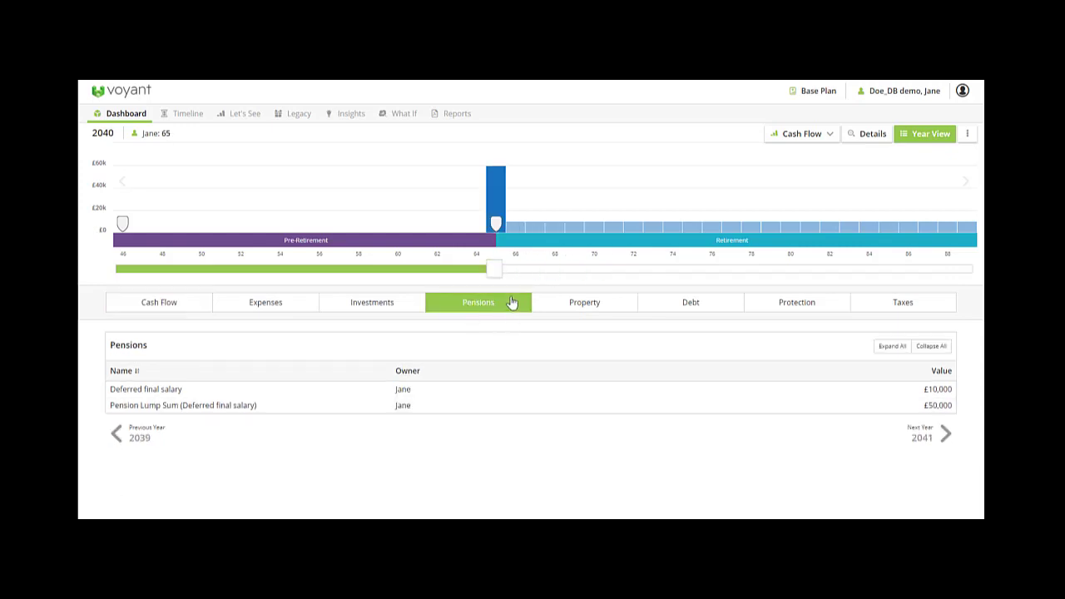
pyautogui.click(143, 389)
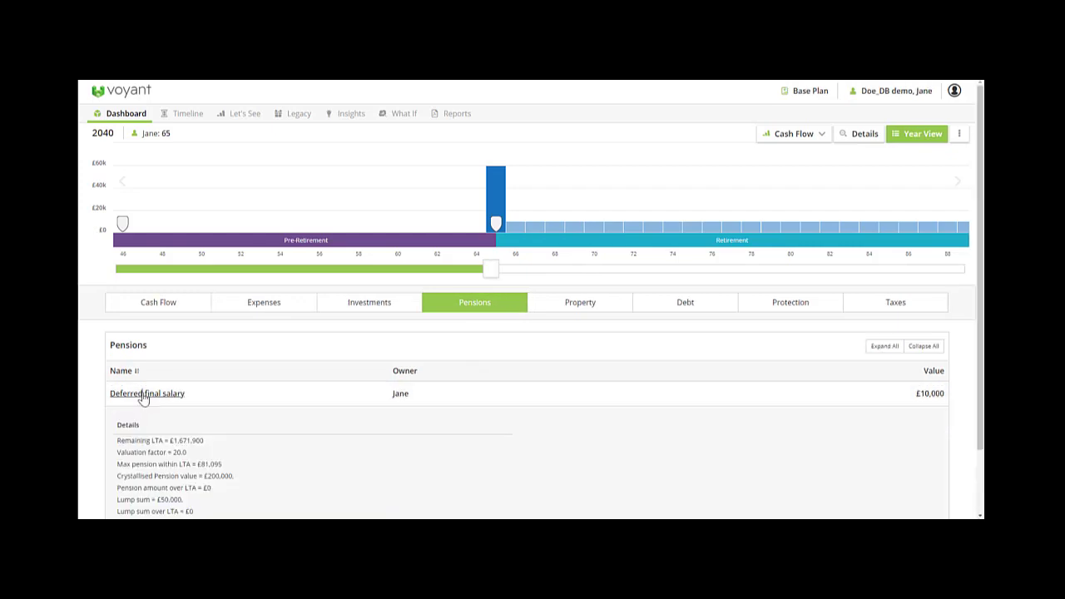
pyautogui.scroll(-1, 295, 408)
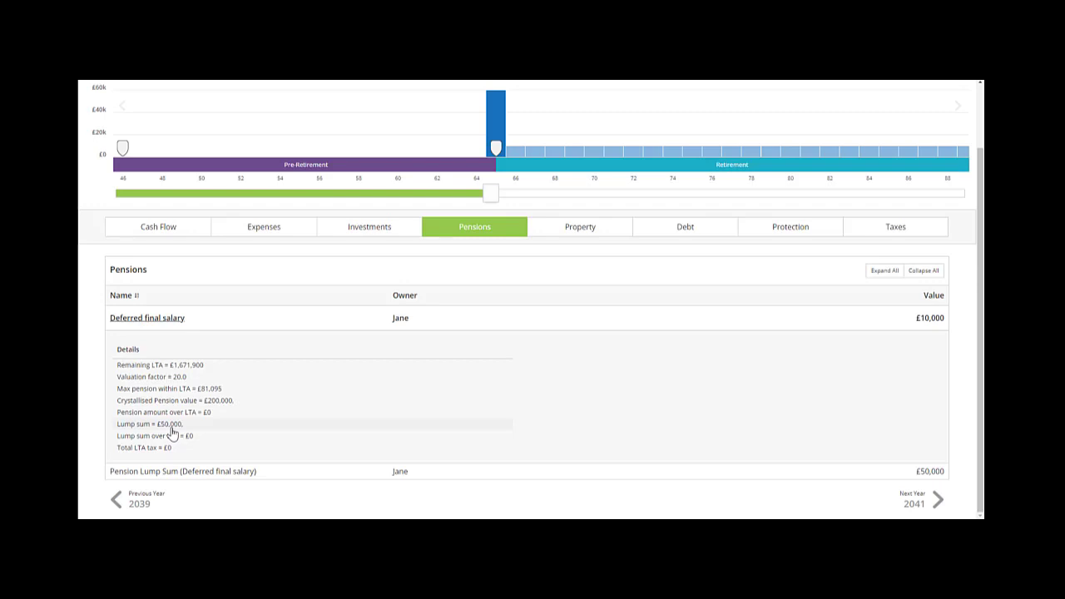
pyautogui.scroll(1, 430, 409)
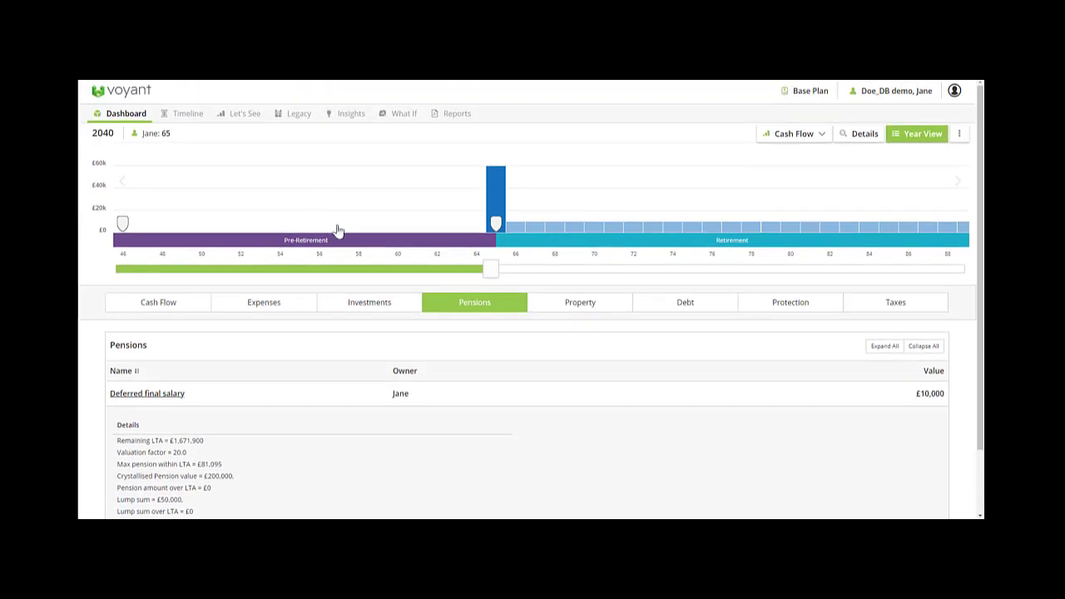
pyautogui.click(119, 114)
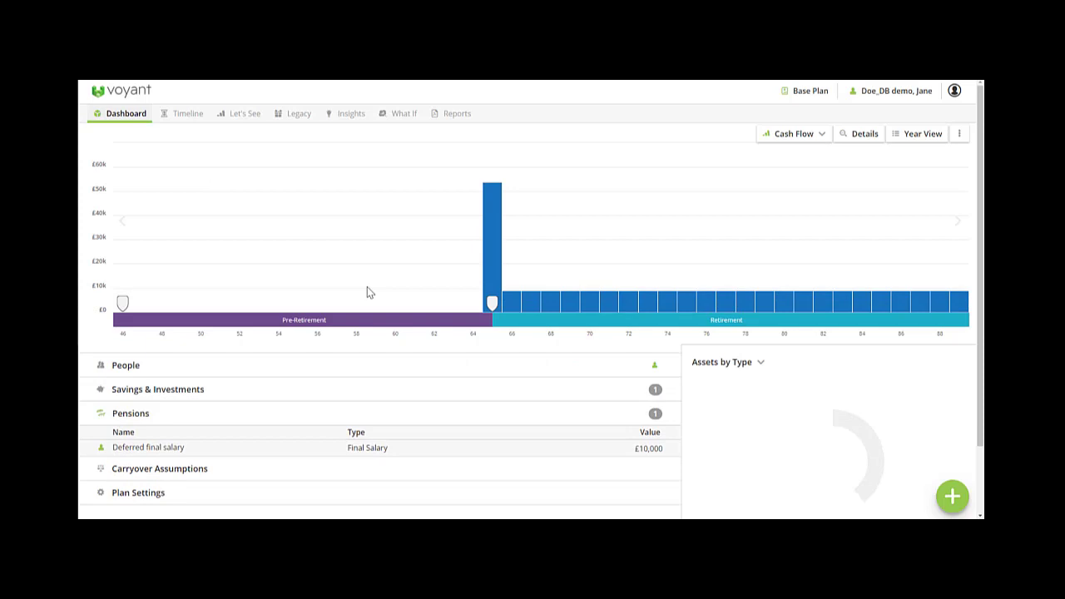
# - Switch Deferred final salary's lump sum type to Commutation
pyautogui.click(366, 482)
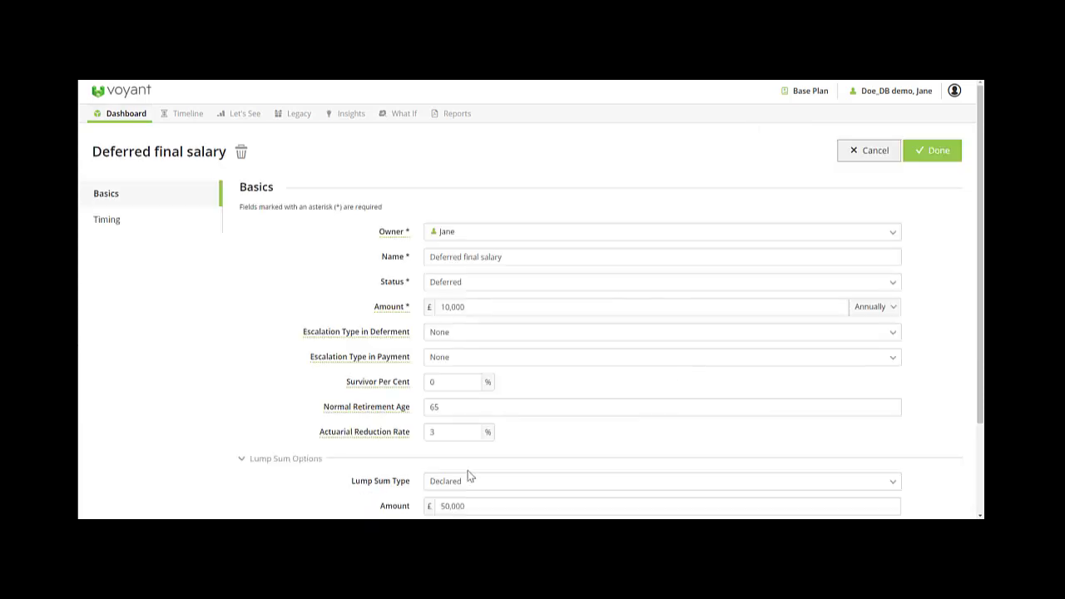
pyautogui.scroll(-1, 515, 470)
pyautogui.click(511, 436)
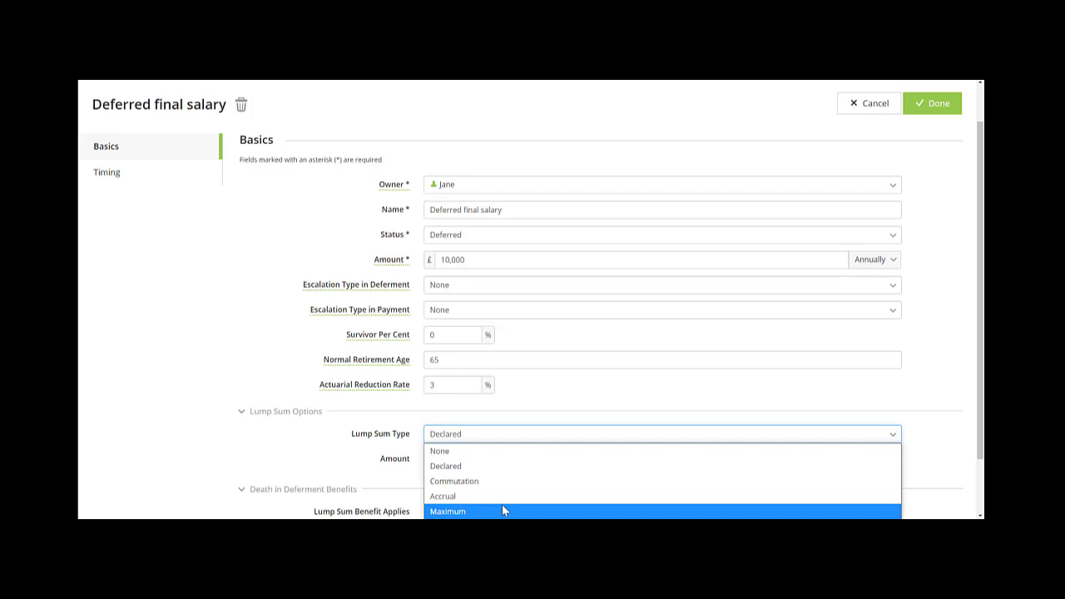
pyautogui.click(504, 482)
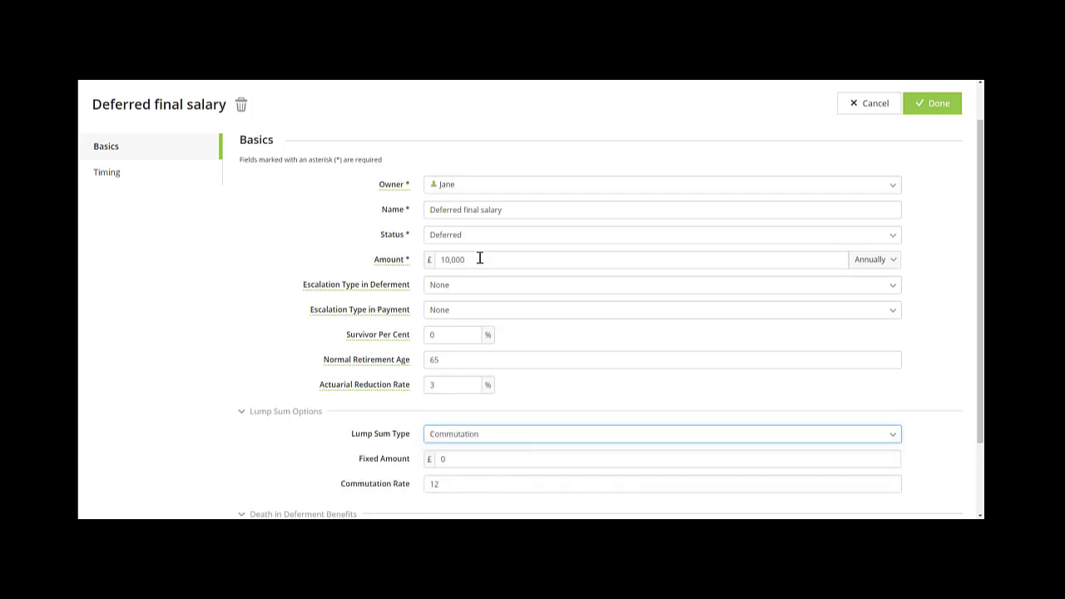
pyautogui.moveTo(478, 262); pyautogui.dragTo(439, 261)
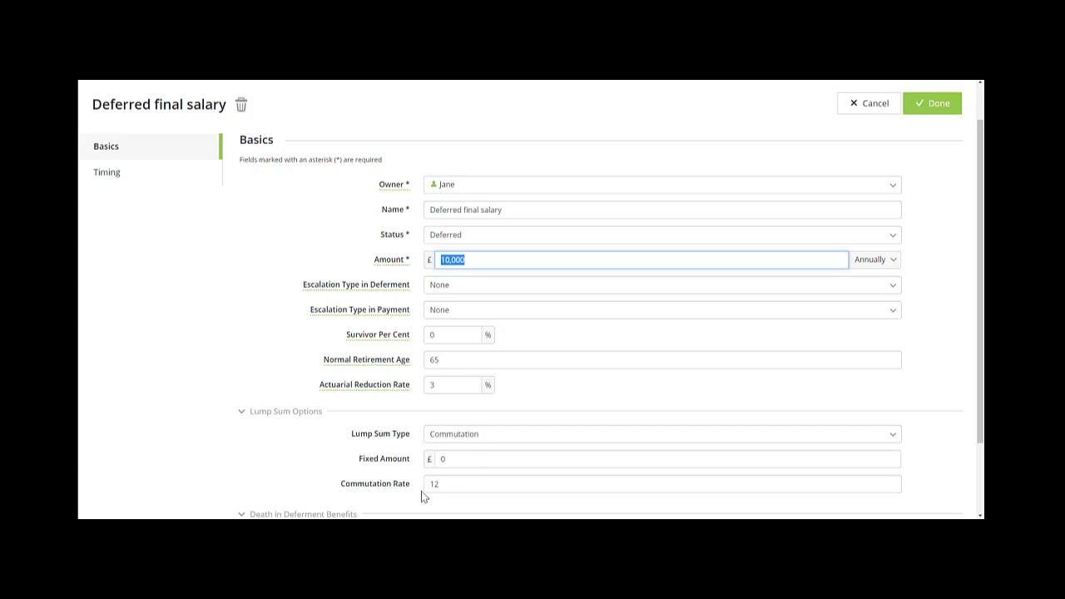
pyautogui.moveTo(438, 459); pyautogui.dragTo(500, 459)
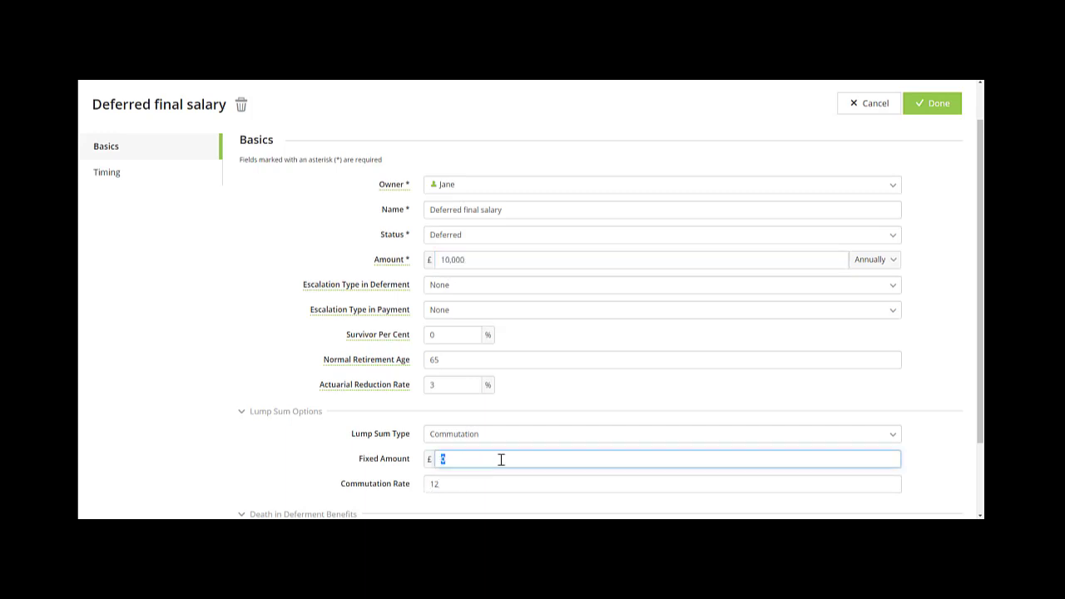
# - Enter a commutation rate of 12 and save the pension
pyautogui.scroll(-1, 466, 441)
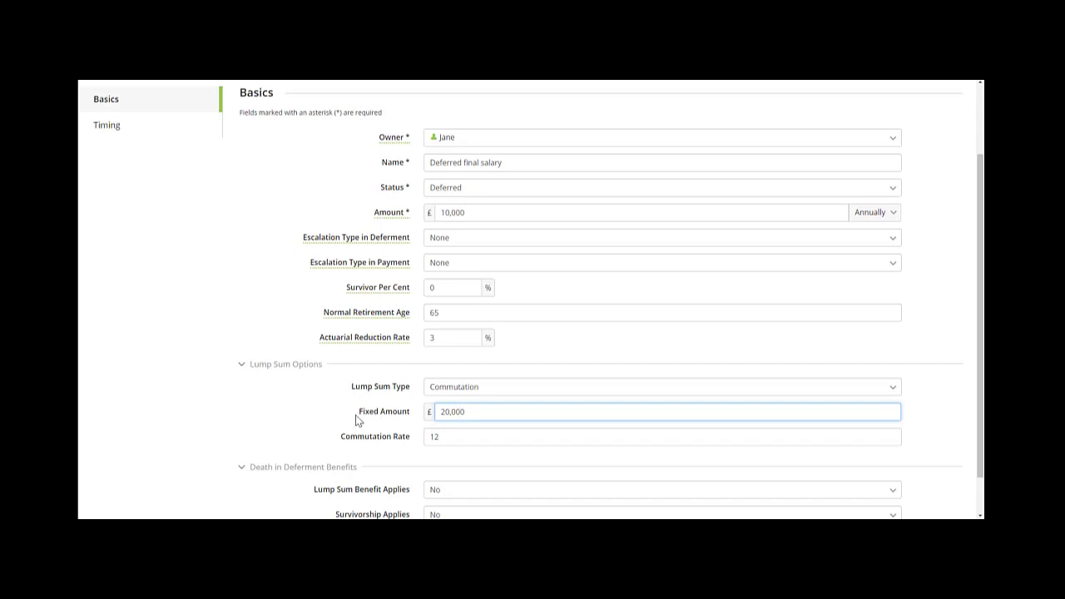
pyautogui.click(396, 444)
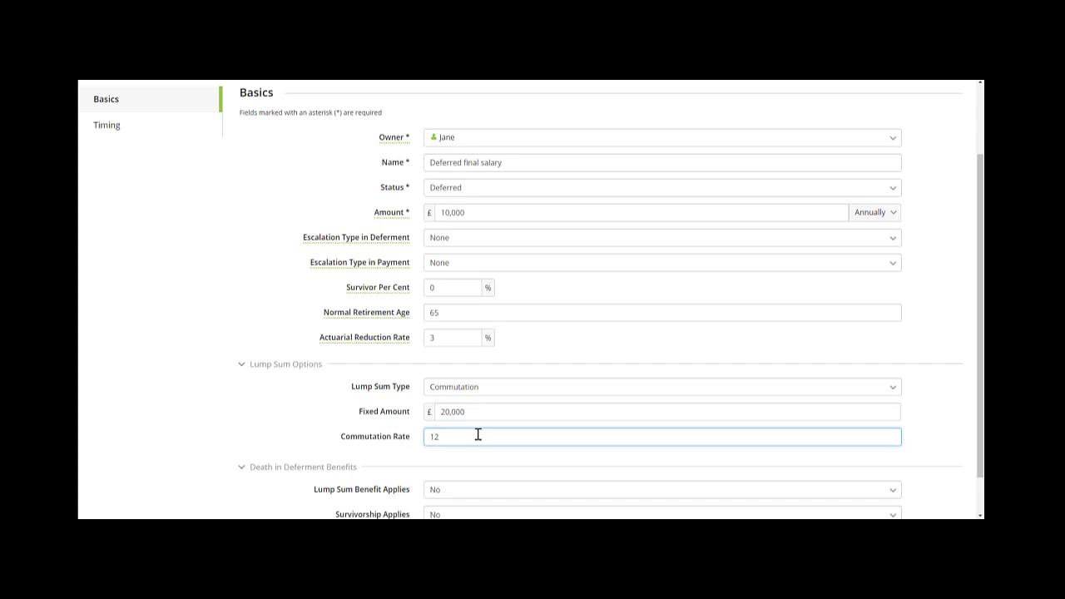
pyautogui.scroll(2, 677, 433)
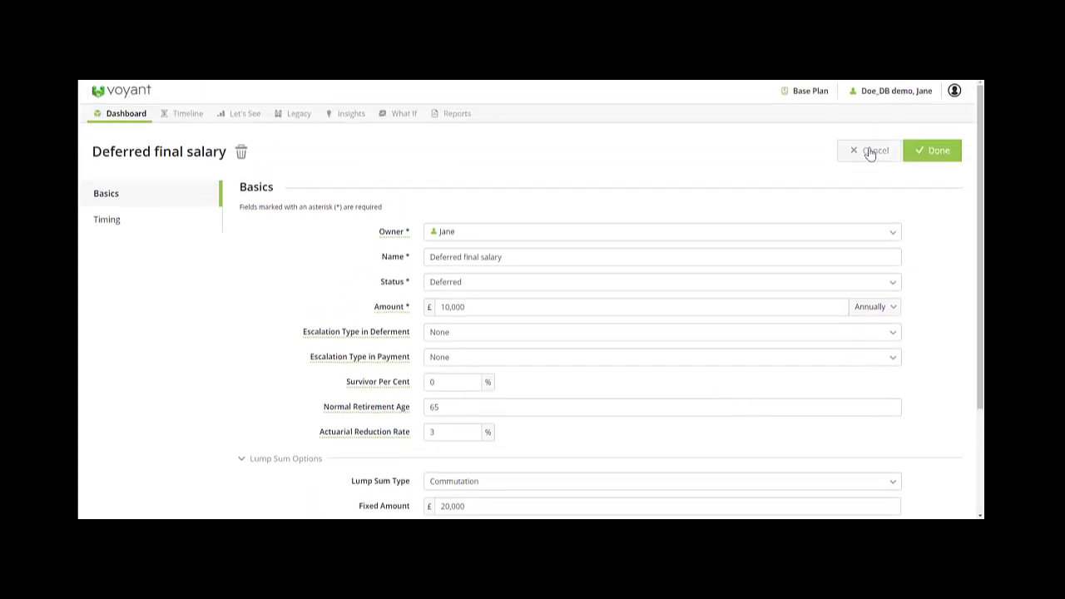
pyautogui.click(935, 150)
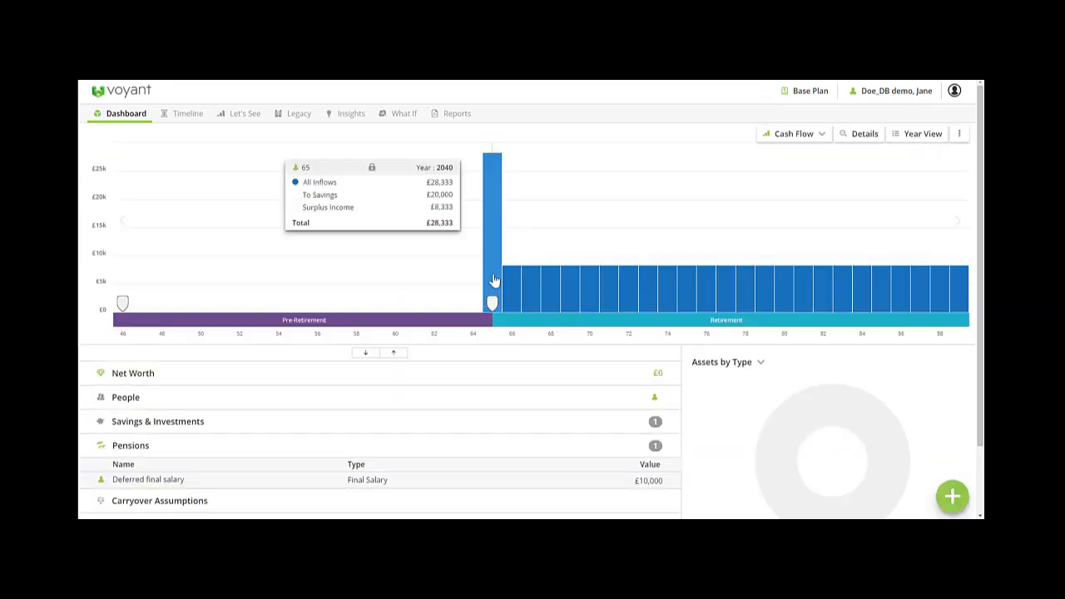
# - Open Year View for 2040, showing £28,333 inflows: £20,000 lump sum plus £8,333
pyautogui.click(493, 275)
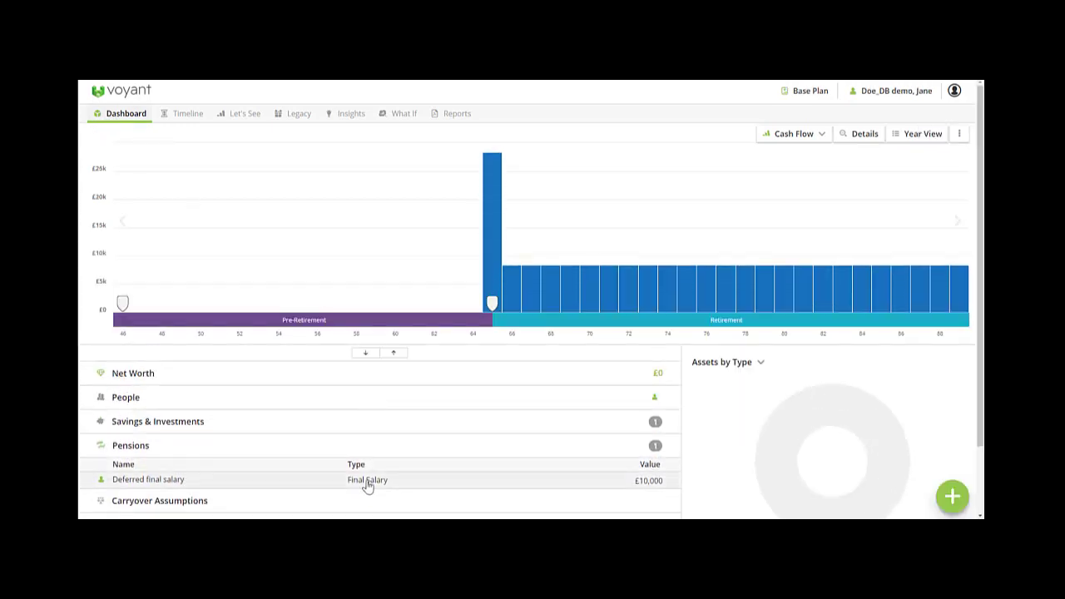
# - Reopen the Deferred final salary pension and leave its survivor percentage at 0
pyautogui.click(369, 481)
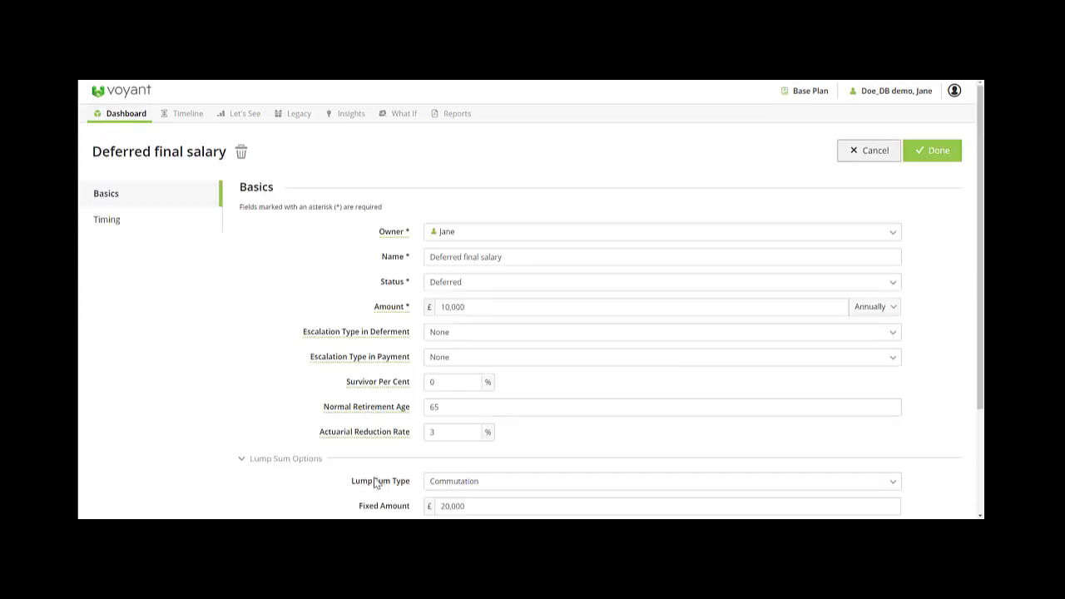
pyautogui.click(437, 386)
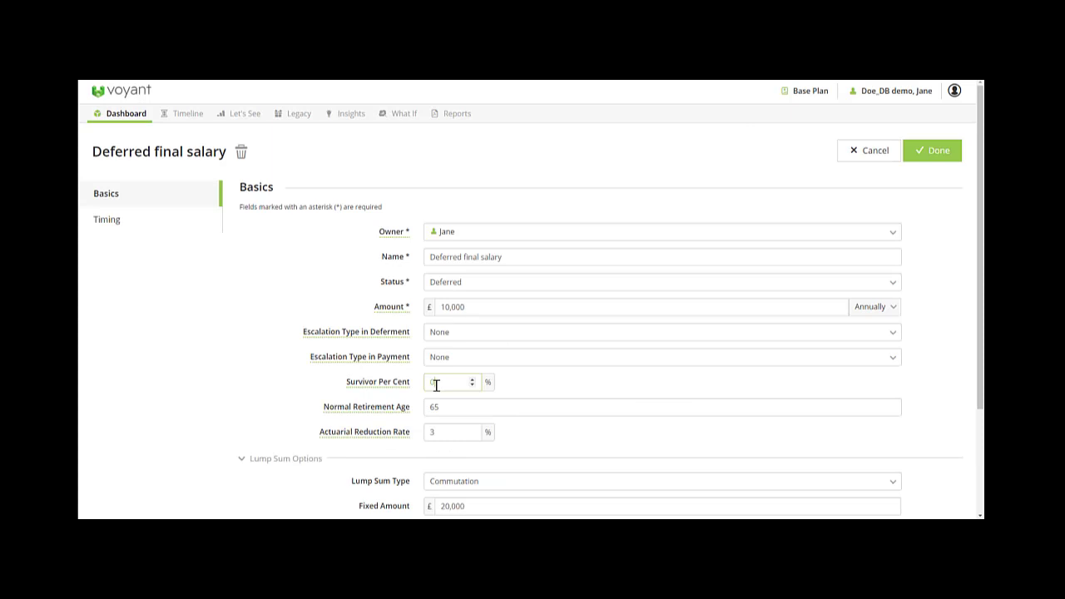
pyautogui.doubleClick(431, 382)
pyautogui.scroll(-2, 458, 404)
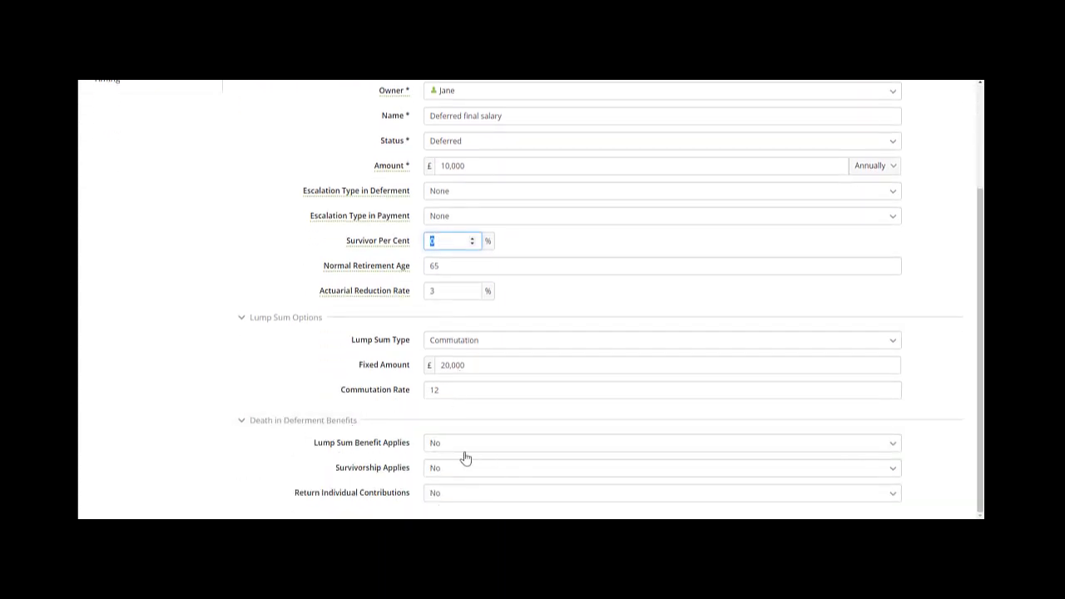
pyautogui.click(631, 259)
pyautogui.scroll(3, 469, 330)
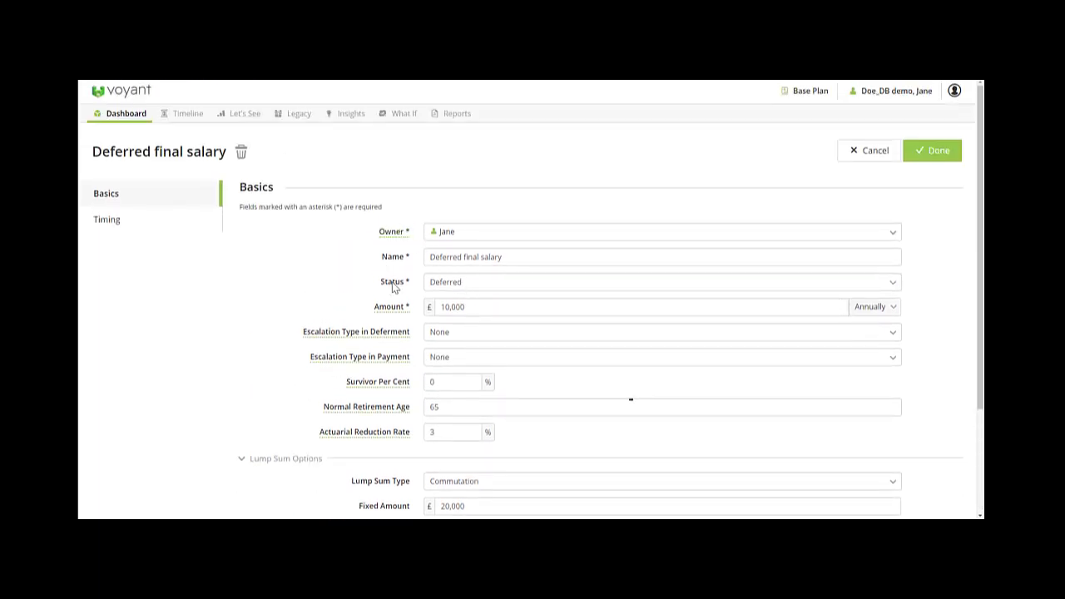
# - Set the pension status to In Payment at £10,000 a year, with escalation in payment back to None
pyautogui.click(449, 289)
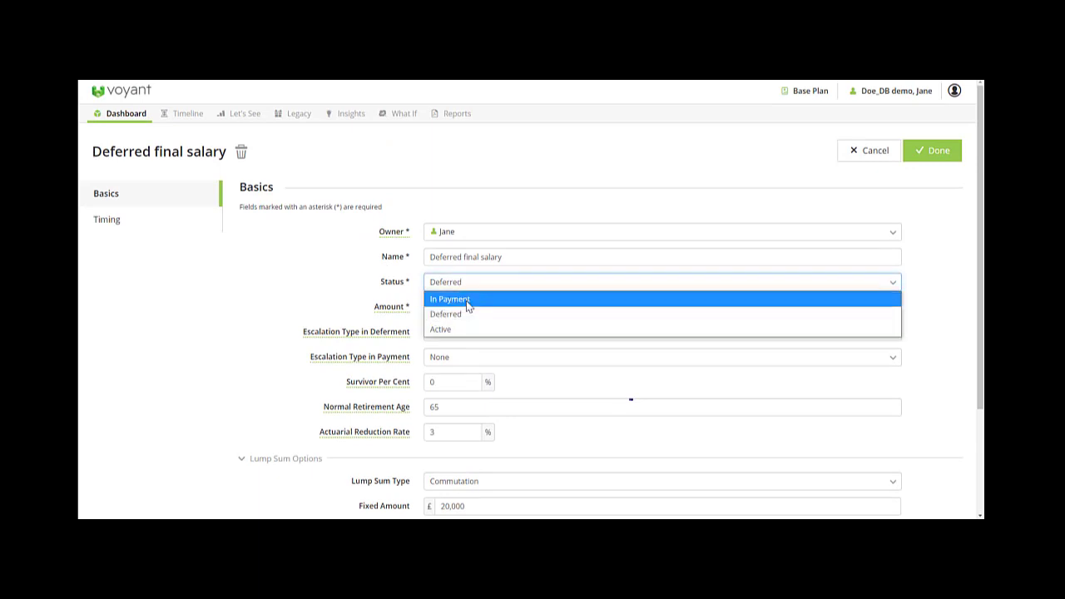
pyautogui.click(468, 301)
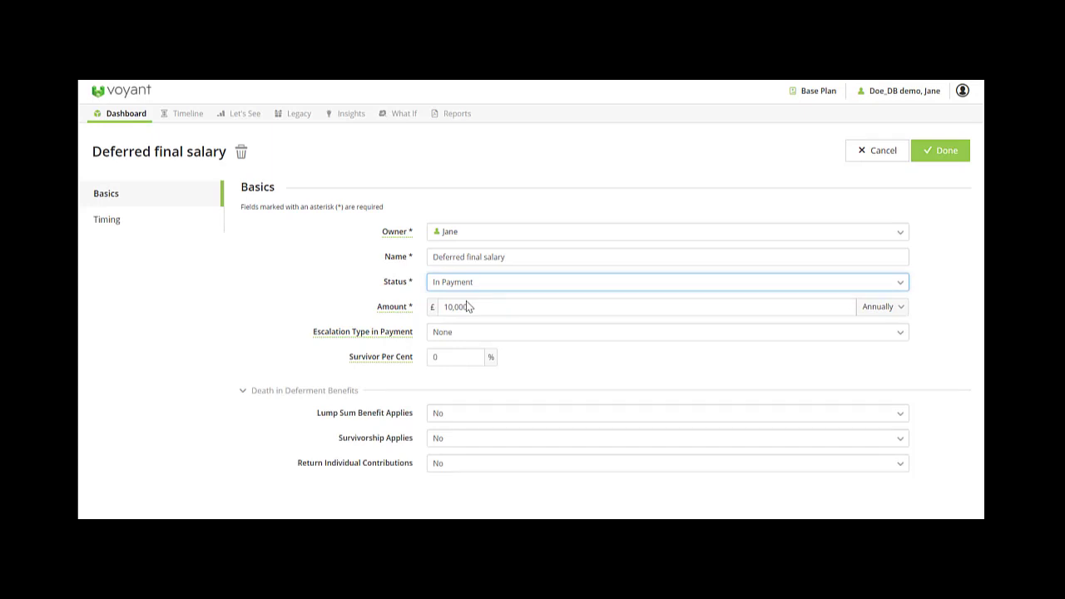
pyautogui.moveTo(468, 306); pyautogui.dragTo(439, 307)
pyautogui.click(468, 339)
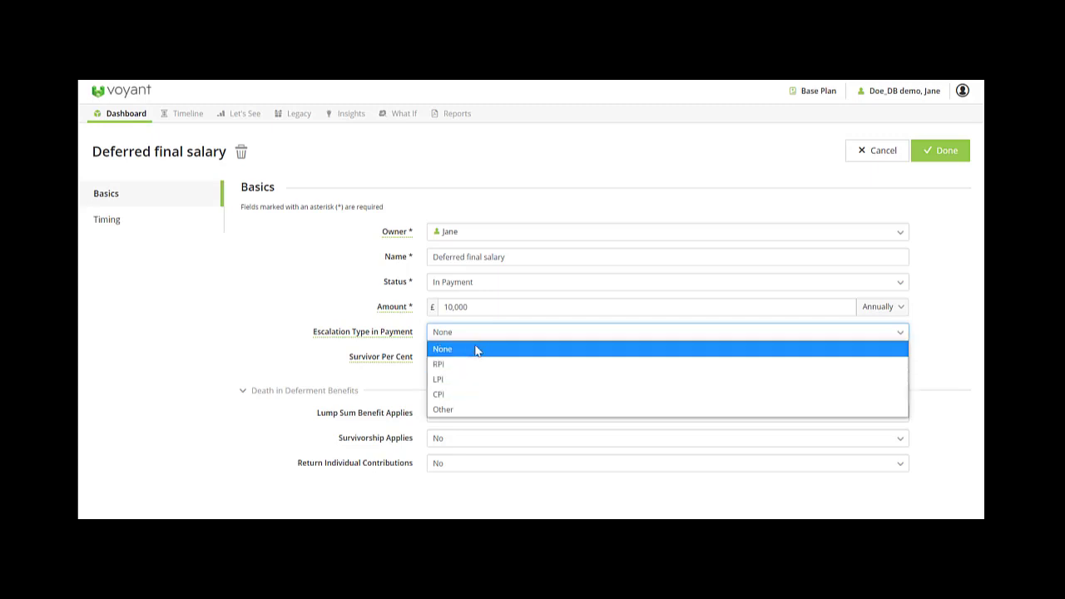
pyautogui.click(451, 409)
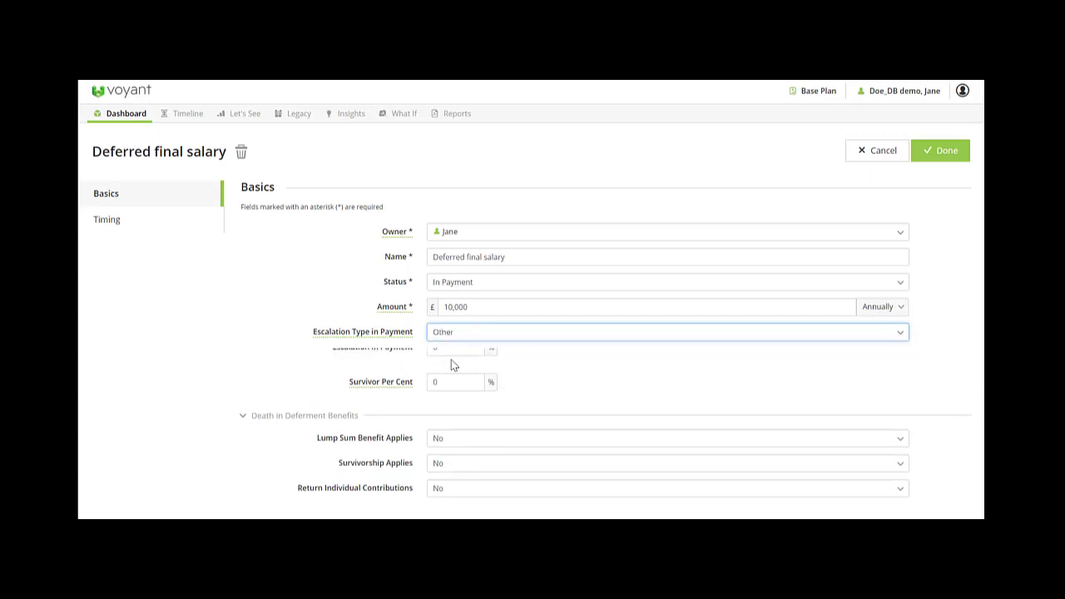
pyautogui.click(431, 356)
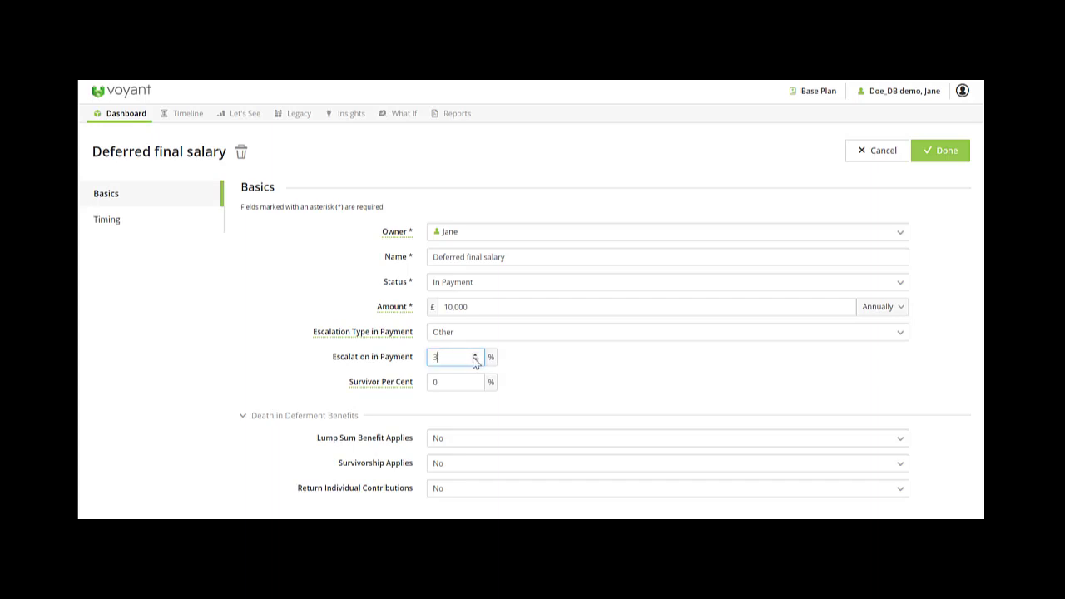
pyautogui.hotkey('shift', 'Tab')
pyautogui.press('n')
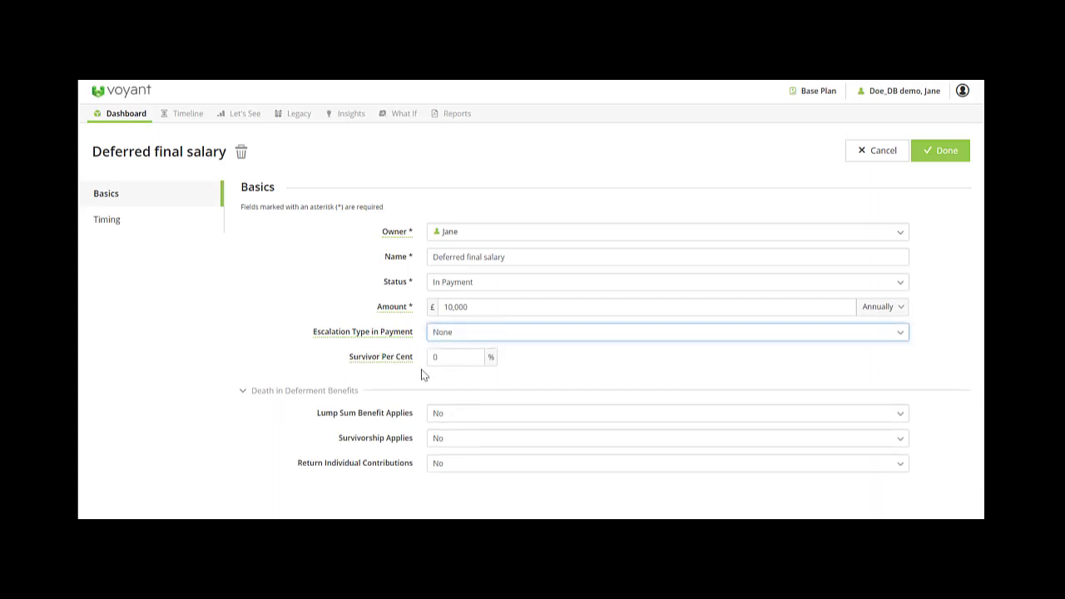
# - Confirm the pension's timing starts in 2021 and save the In Payment pension
pyautogui.click(127, 224)
pyautogui.click(260, 447)
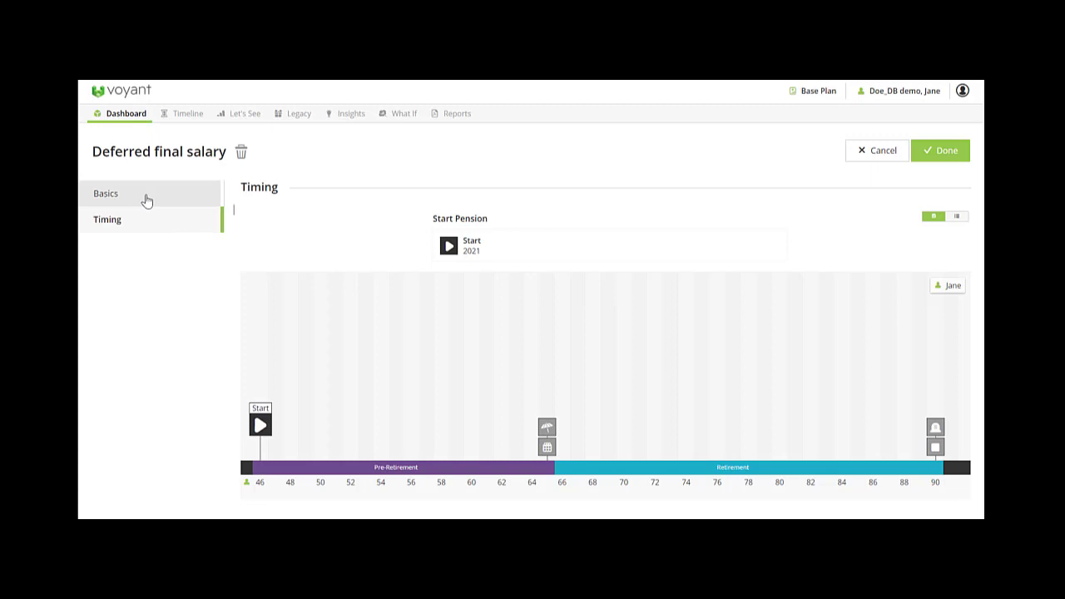
pyautogui.click(148, 200)
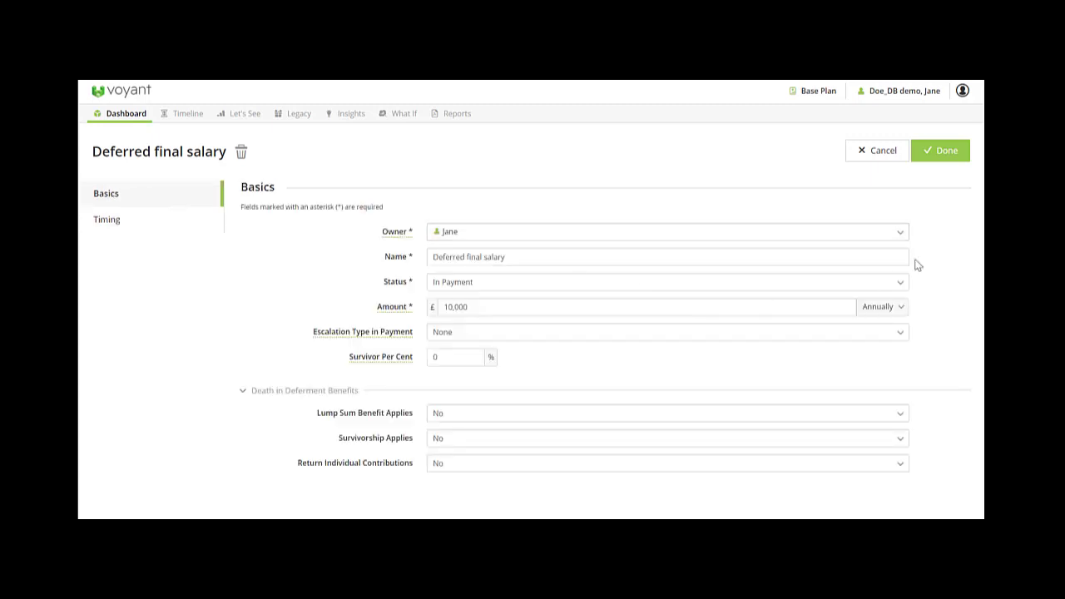
pyautogui.click(958, 155)
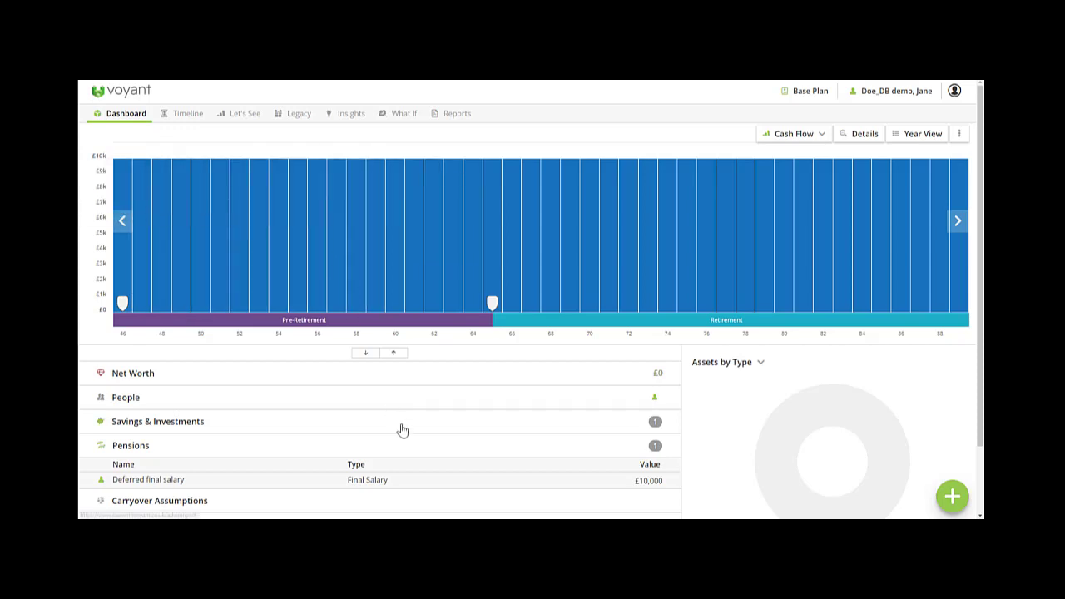
# - Enter 55% as Jane's Pension Lifetime Allowance Used in Carryover Assumptions and confirm
pyautogui.scroll(-1, 404, 429)
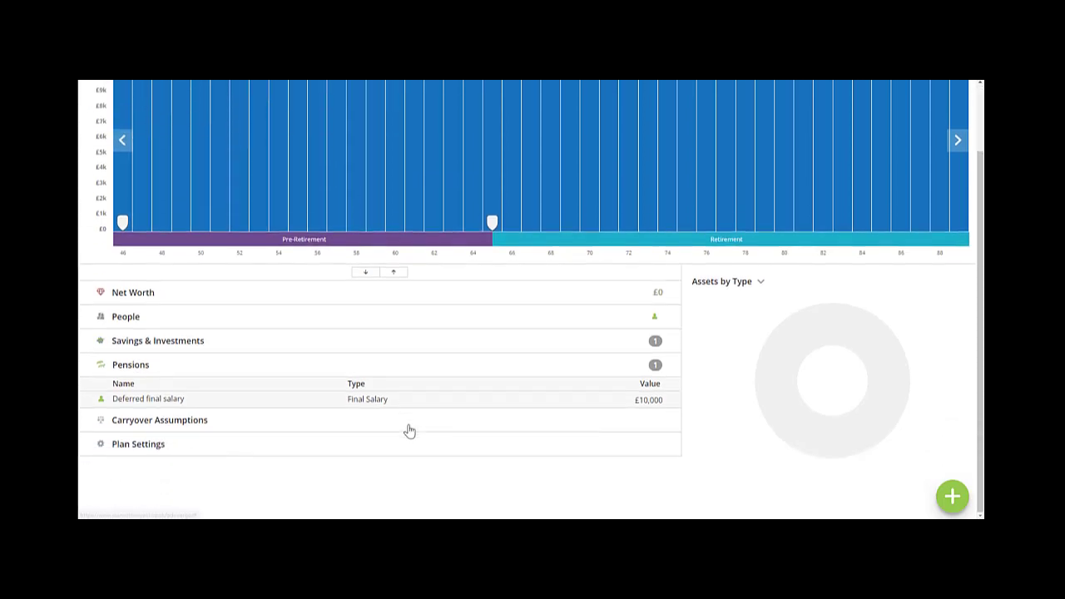
pyautogui.click(190, 428)
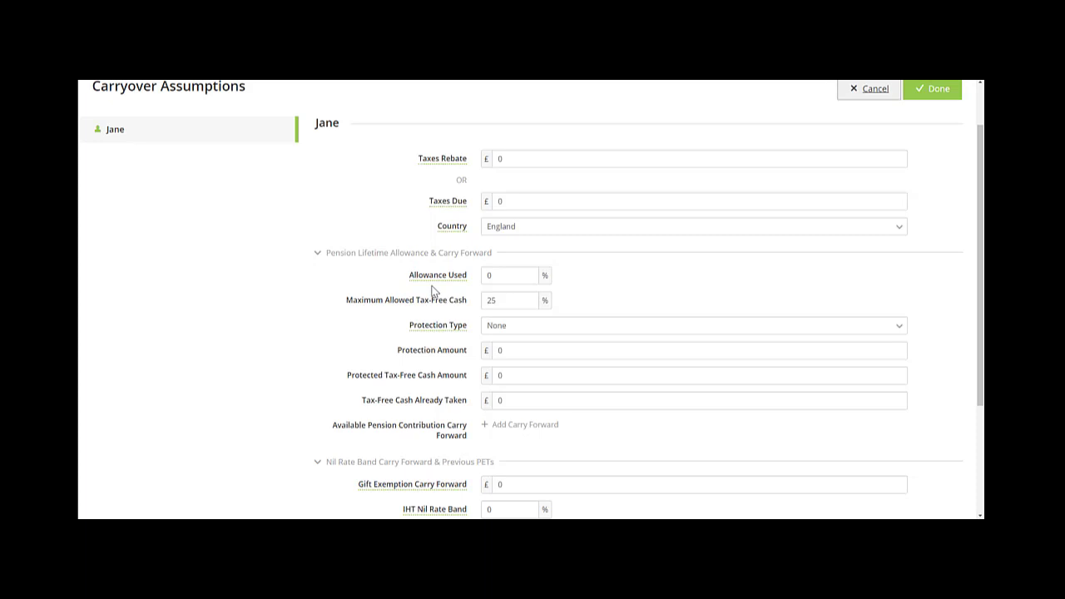
pyautogui.click(485, 277)
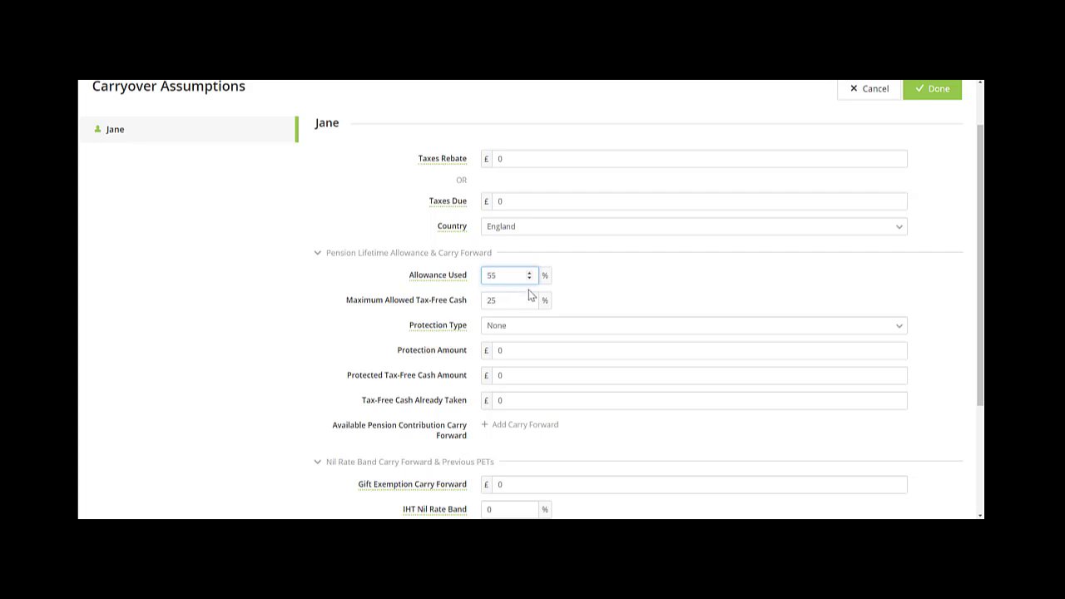
pyautogui.press('Return')
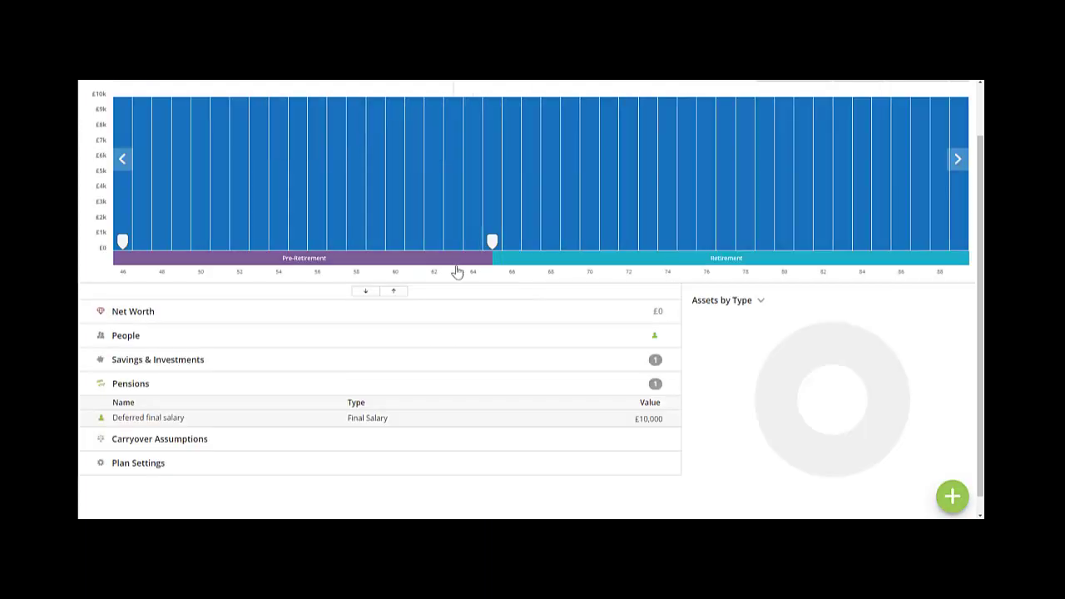
# - Switch the Deferred final salary pension's status to Active, then delete the pension and confirm
pyautogui.click(368, 419)
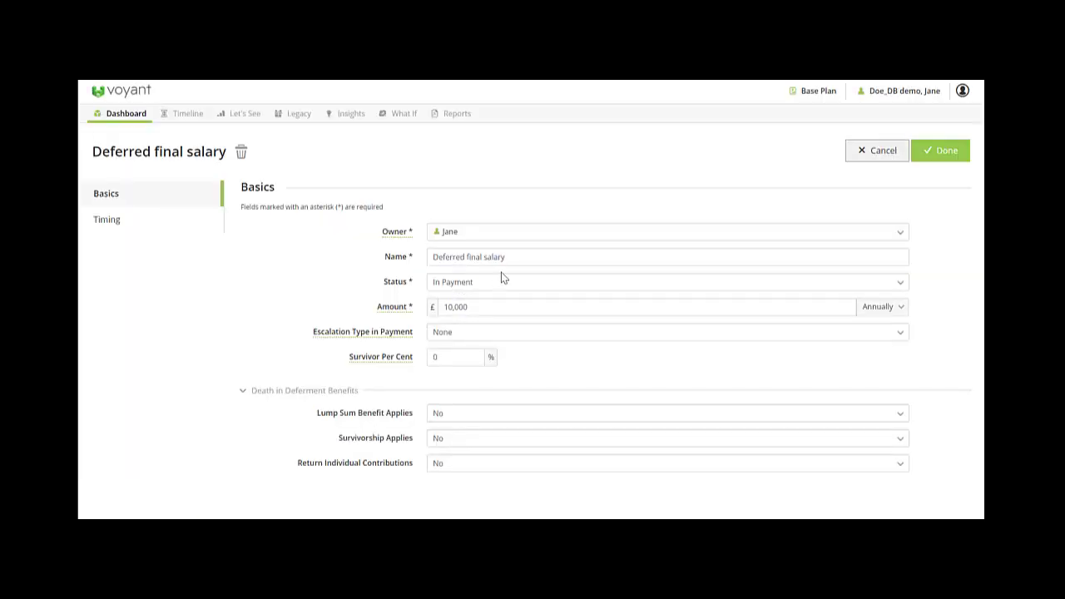
pyautogui.click(483, 291)
pyautogui.click(475, 329)
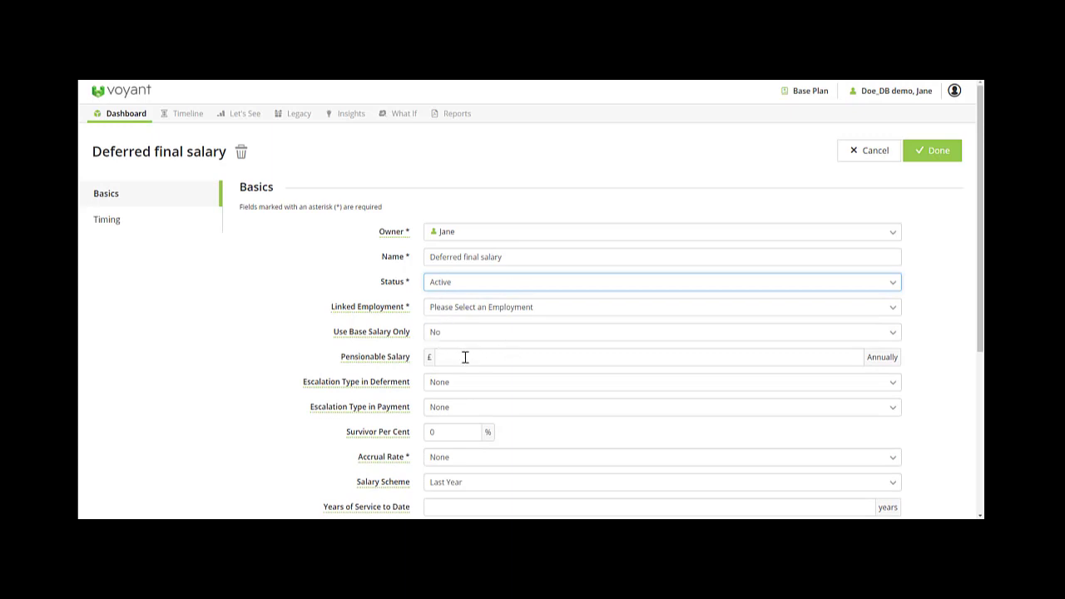
pyautogui.doubleClick(443, 259)
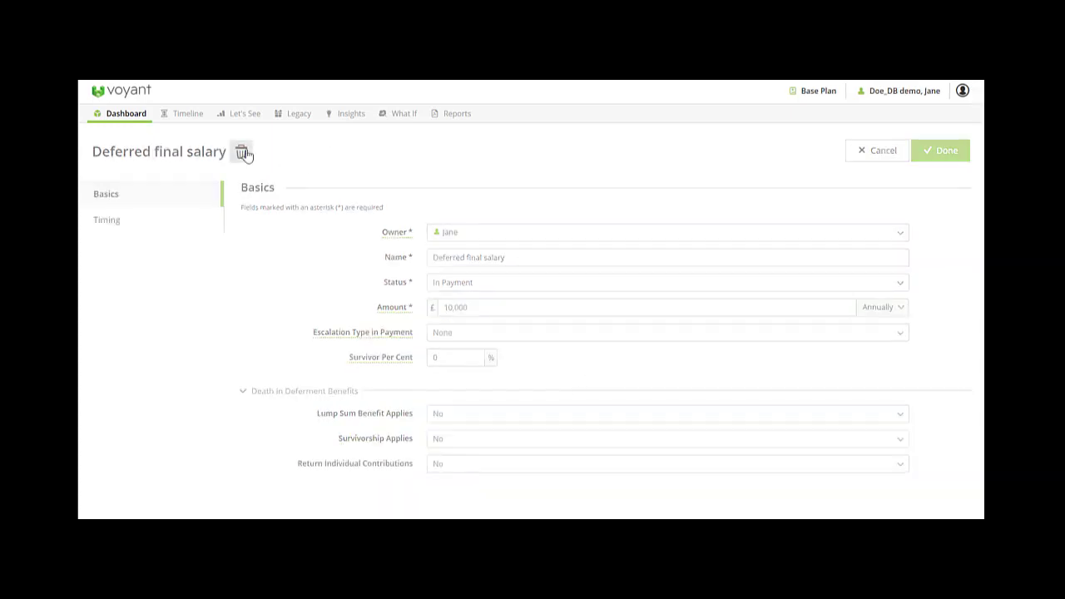
pyautogui.click(242, 153)
pyautogui.click(547, 218)
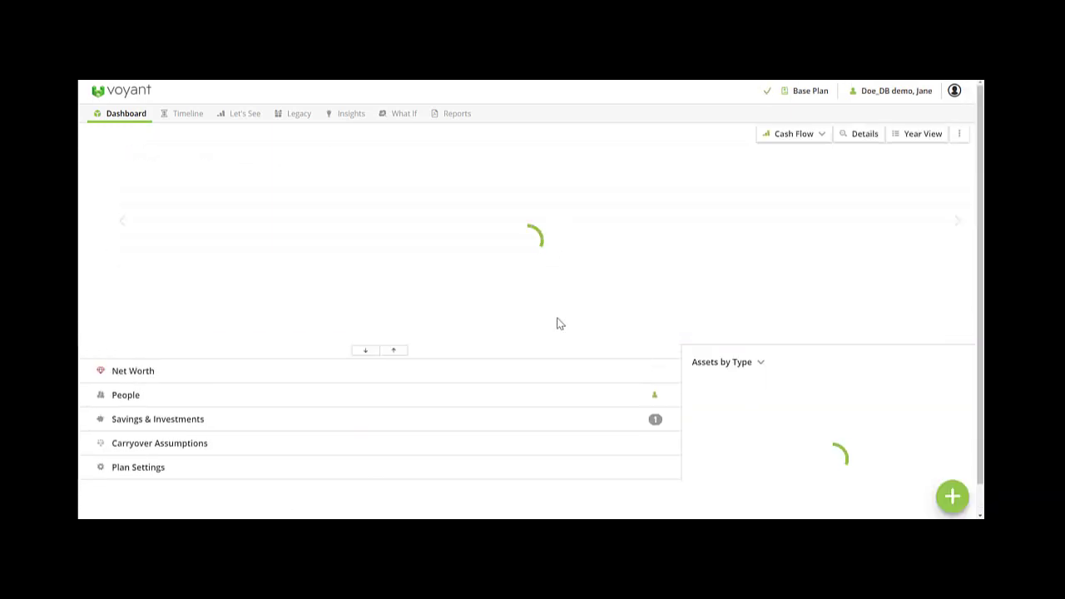
# - Add an employment income named 'Salary' with a £50,000 annual amount
pyautogui.click(953, 497)
pyautogui.click(646, 329)
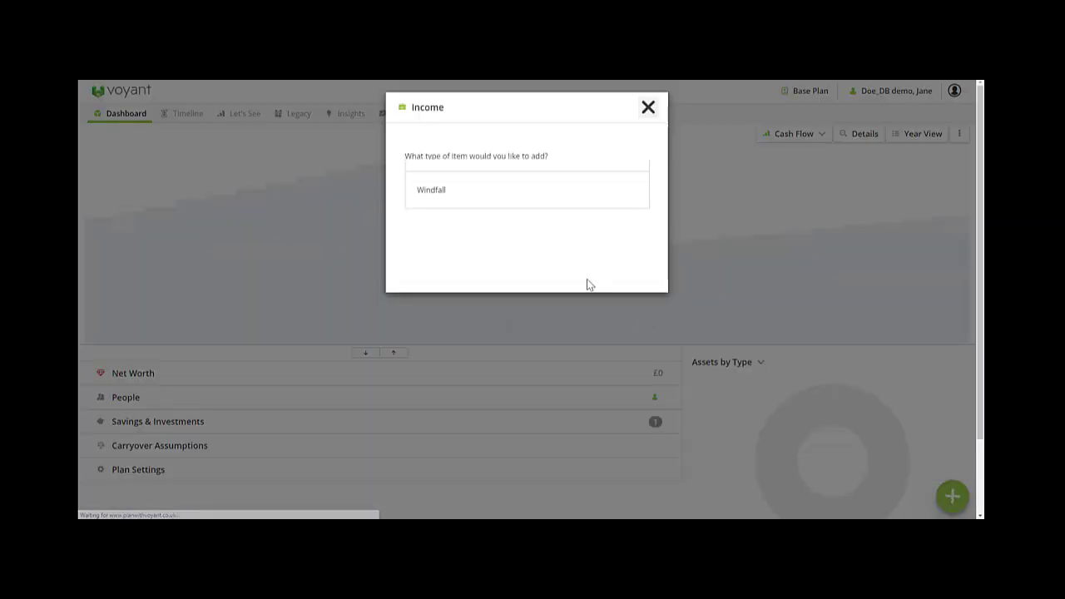
pyautogui.click(471, 183)
pyautogui.click(467, 257)
pyautogui.write('Salary')
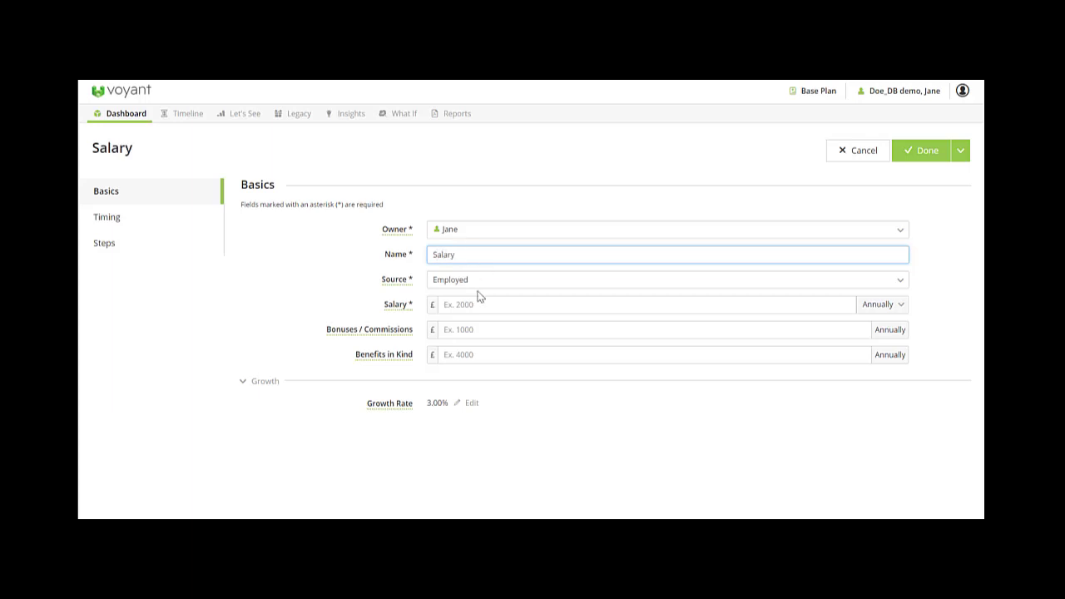
pyautogui.click(490, 307)
pyautogui.write('50,000')
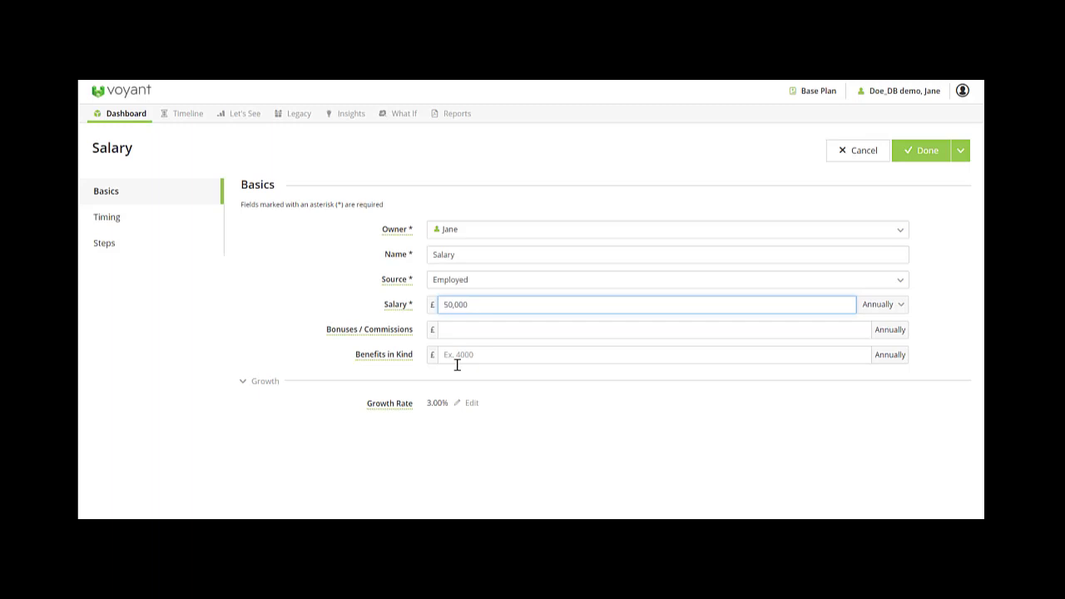
# - Change the salary's growth rate from 3% to 0%, check its timing, and save it
pyautogui.click(459, 404)
pyautogui.moveTo(444, 405); pyautogui.dragTo(430, 404)
pyautogui.write('0')
pyautogui.click(453, 437)
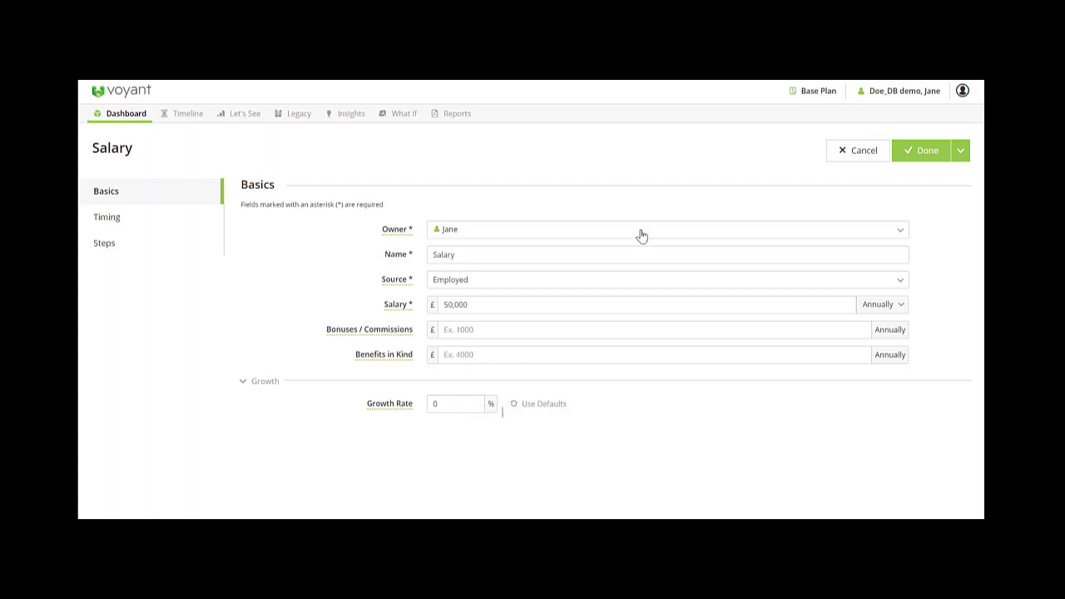
pyautogui.click(167, 225)
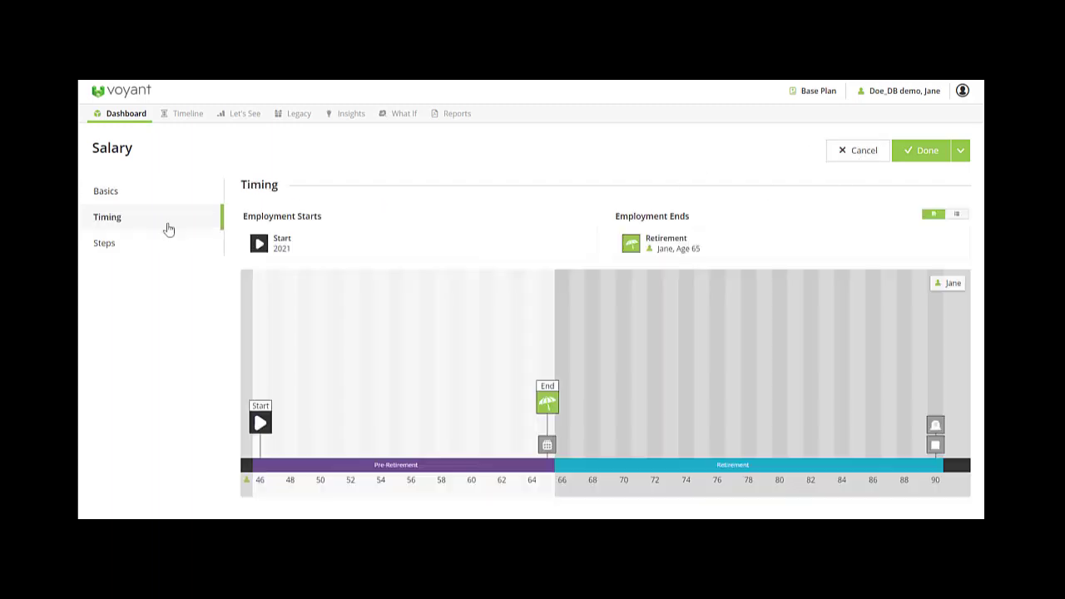
pyautogui.click(926, 154)
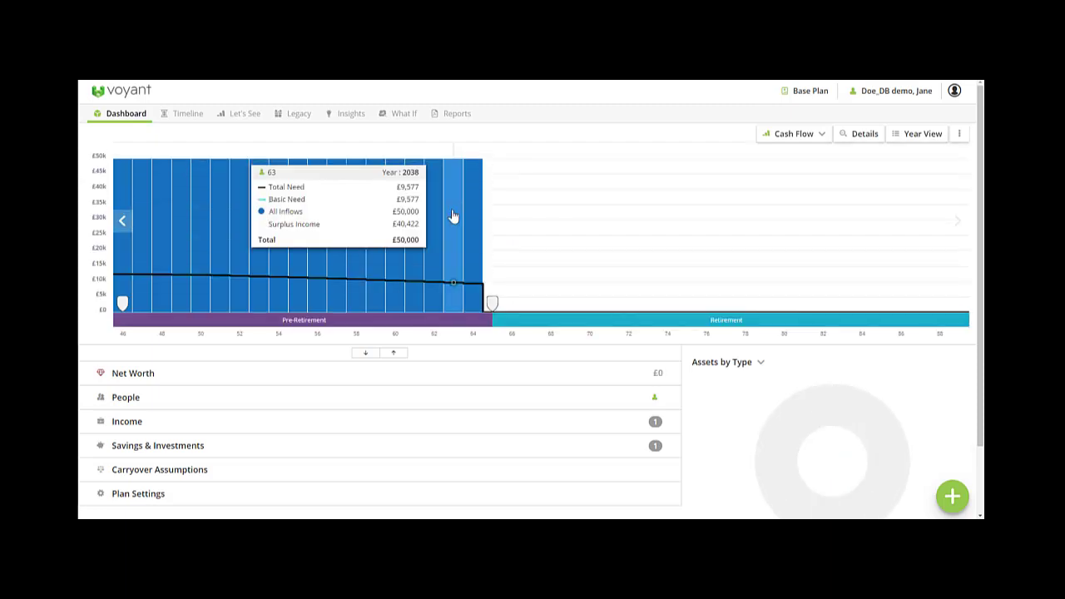
pyautogui.click(950, 492)
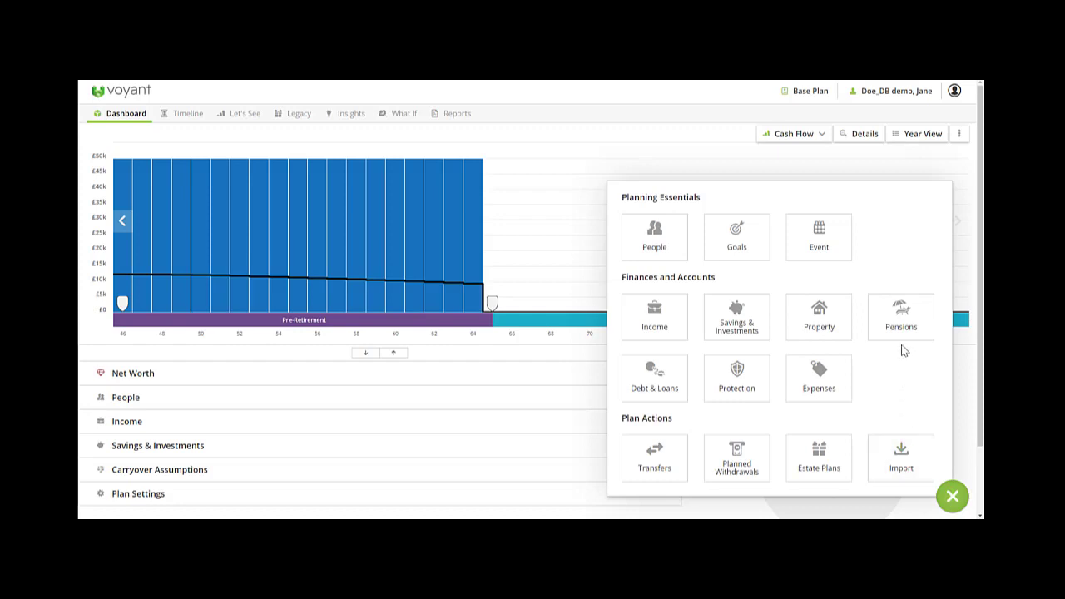
# - Add a final salary pension named 'Active Final Salary'
pyautogui.click(900, 333)
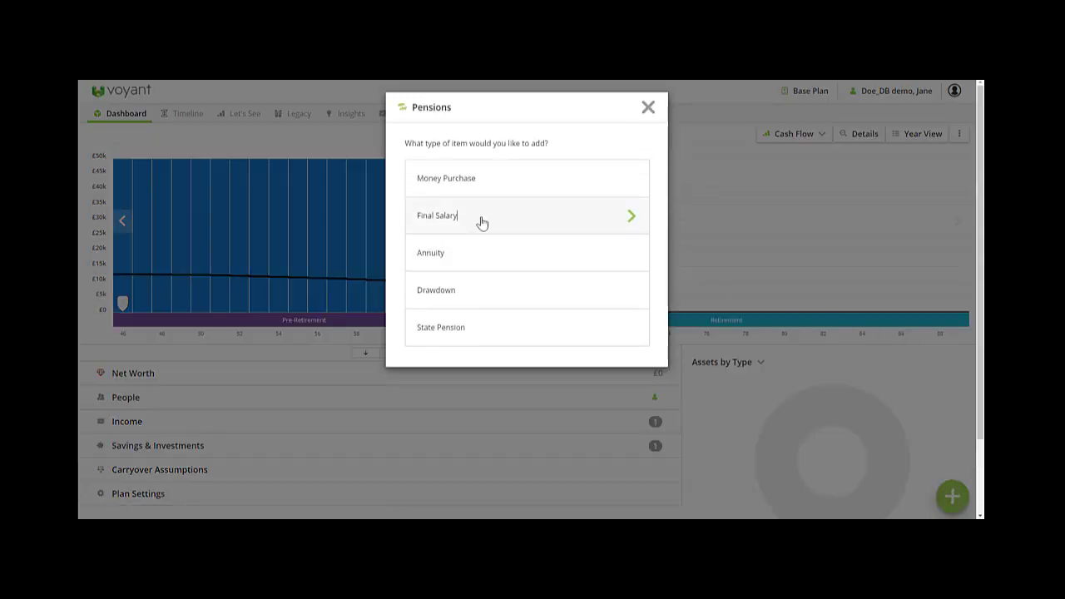
pyautogui.click(478, 221)
pyautogui.click(475, 254)
pyautogui.write('Ac')
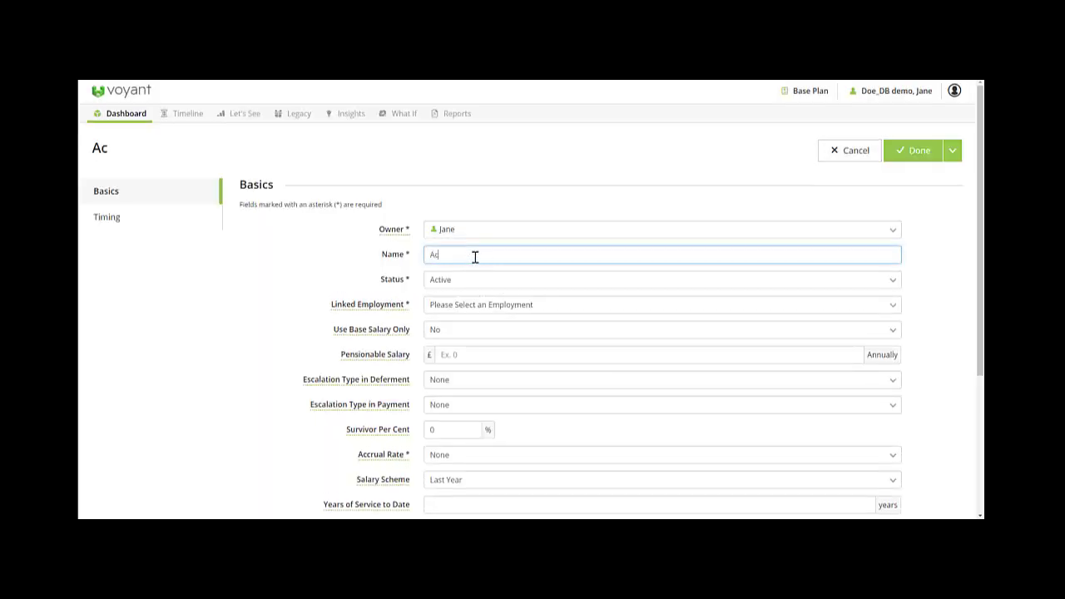
pyautogui.write('tive Final Salary')
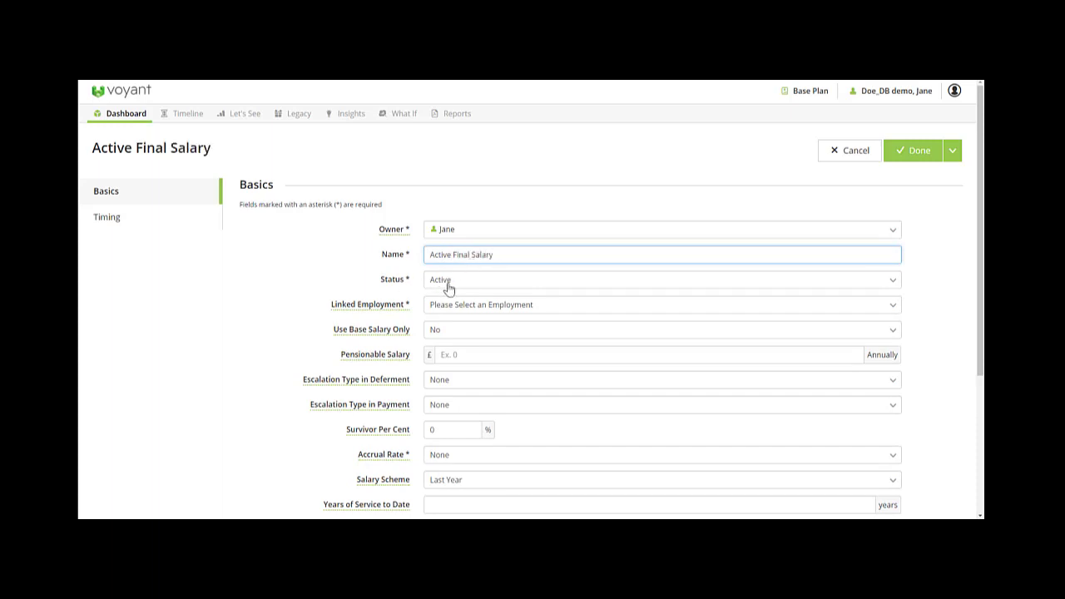
# - Link the pension to the Salary employment, with 1/60th accrual and 5 years of service
pyautogui.click(454, 308)
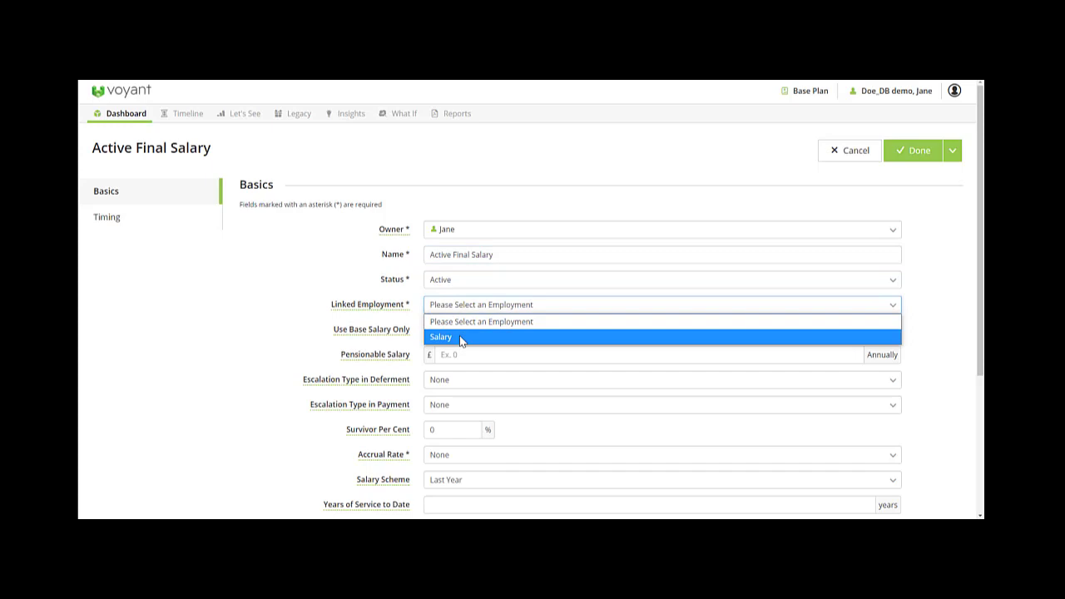
pyautogui.click(461, 337)
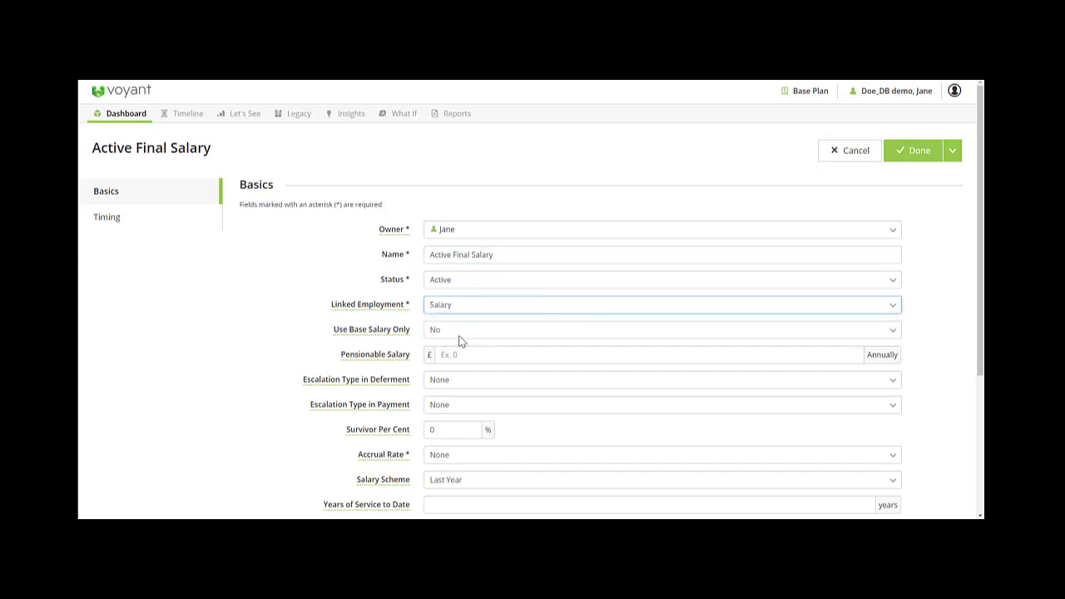
pyautogui.press('Tab')
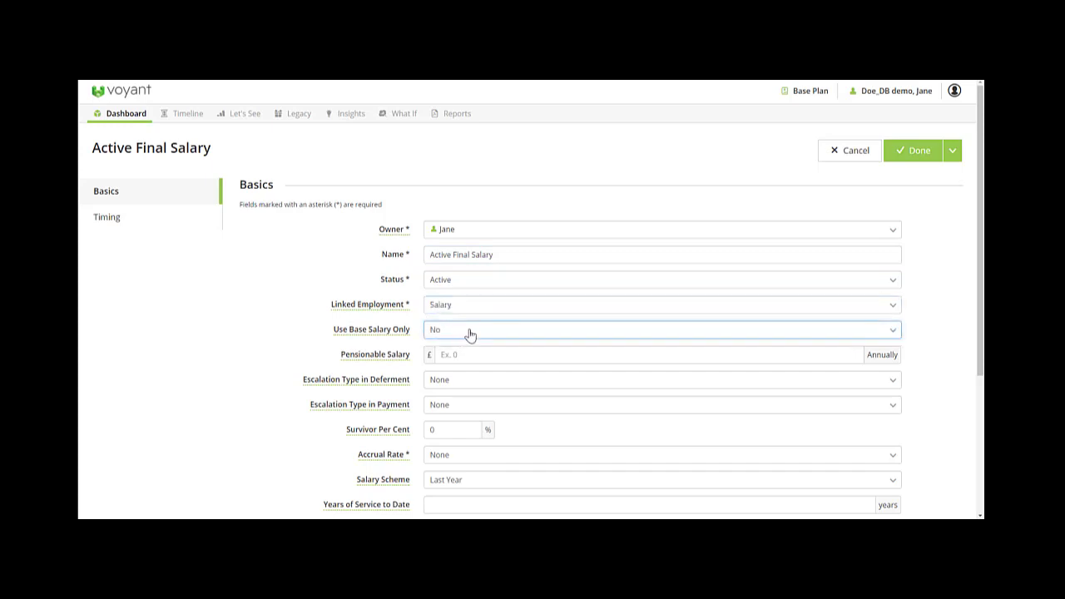
pyautogui.click(452, 466)
pyautogui.click(463, 408)
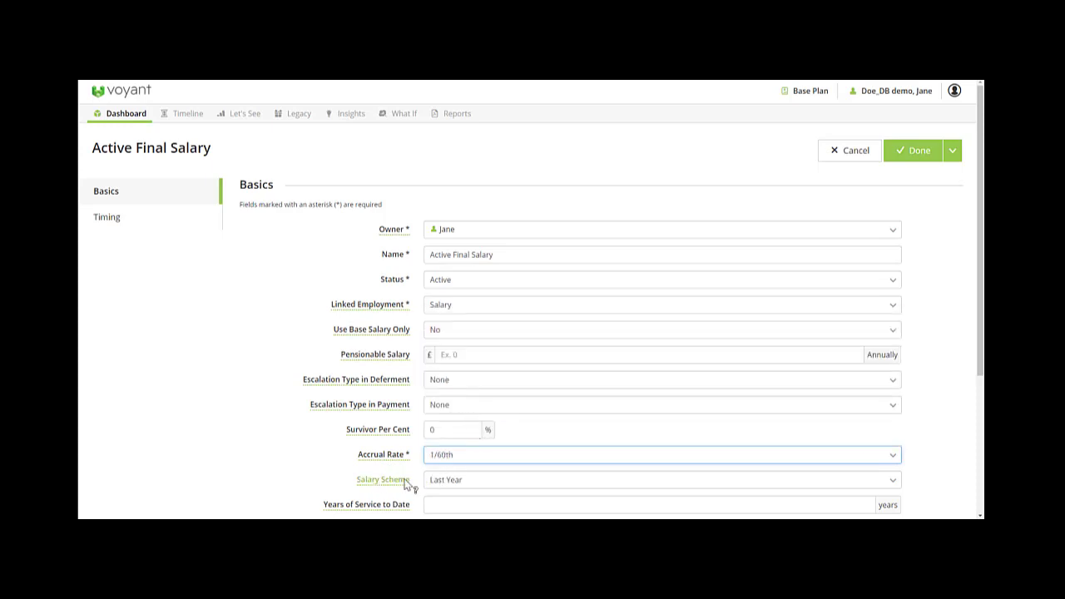
pyautogui.click(440, 507)
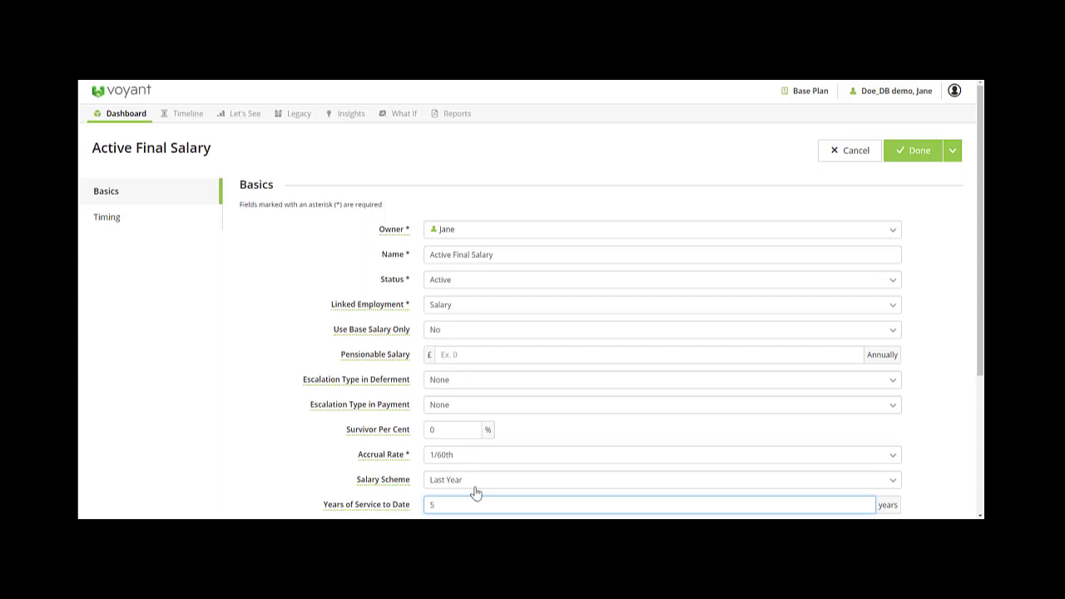
pyautogui.scroll(-1, 483, 474)
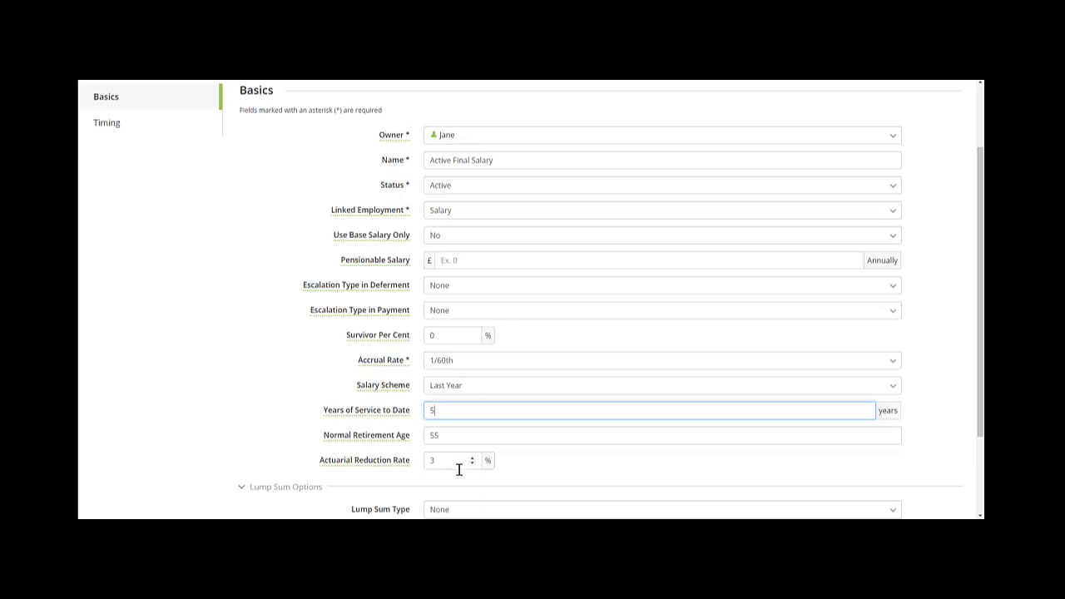
# - Set the deferred final salary event as the pension's start, moved to age 67, and save
pyautogui.click(110, 136)
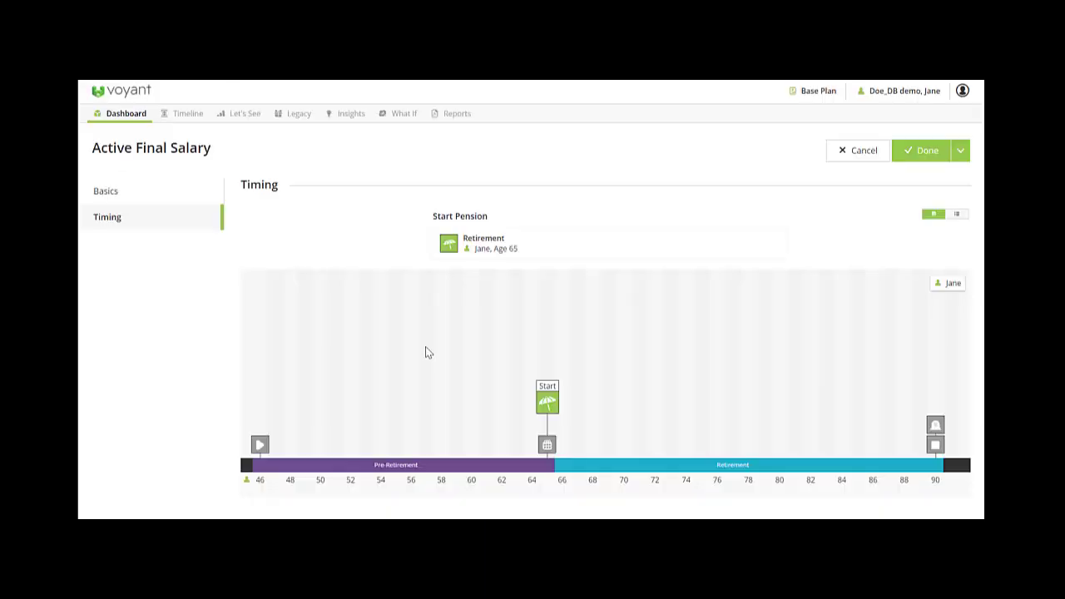
pyautogui.click(546, 447)
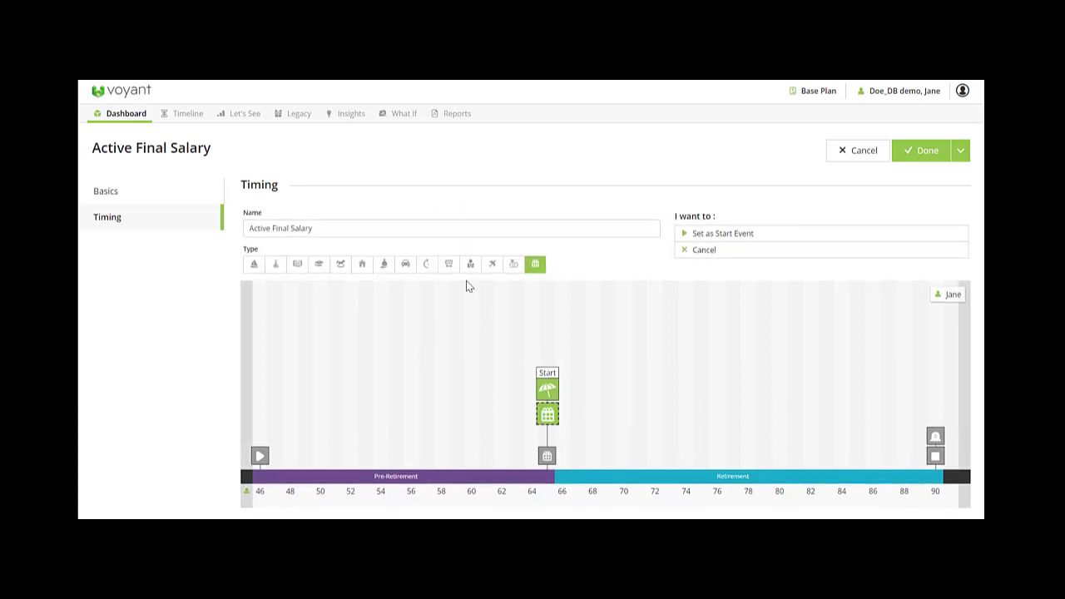
pyautogui.click(792, 237)
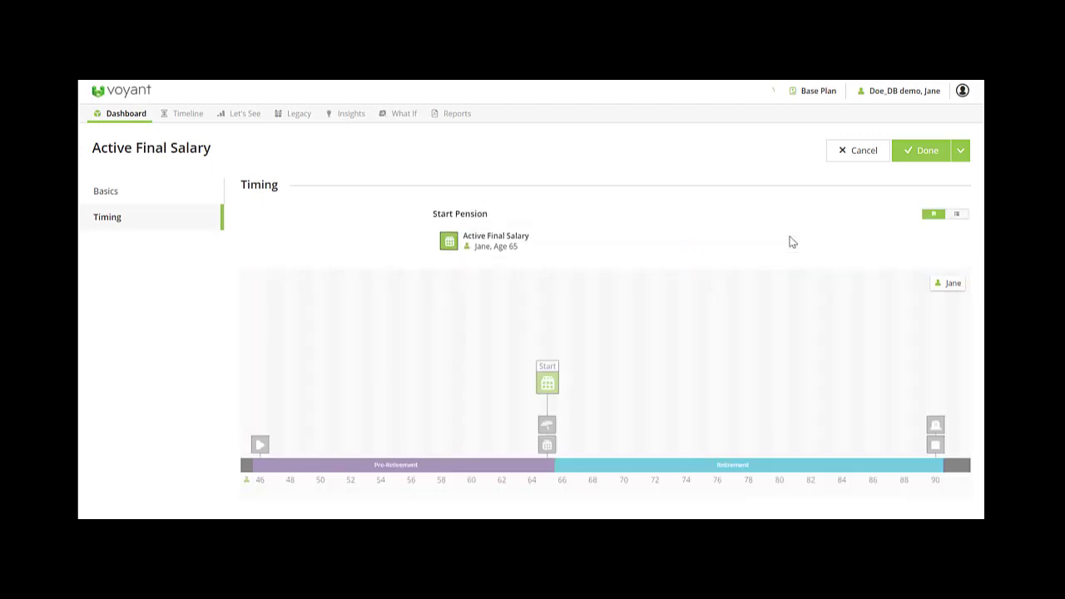
pyautogui.moveTo(549, 383); pyautogui.dragTo(583, 387)
pyautogui.click(620, 307)
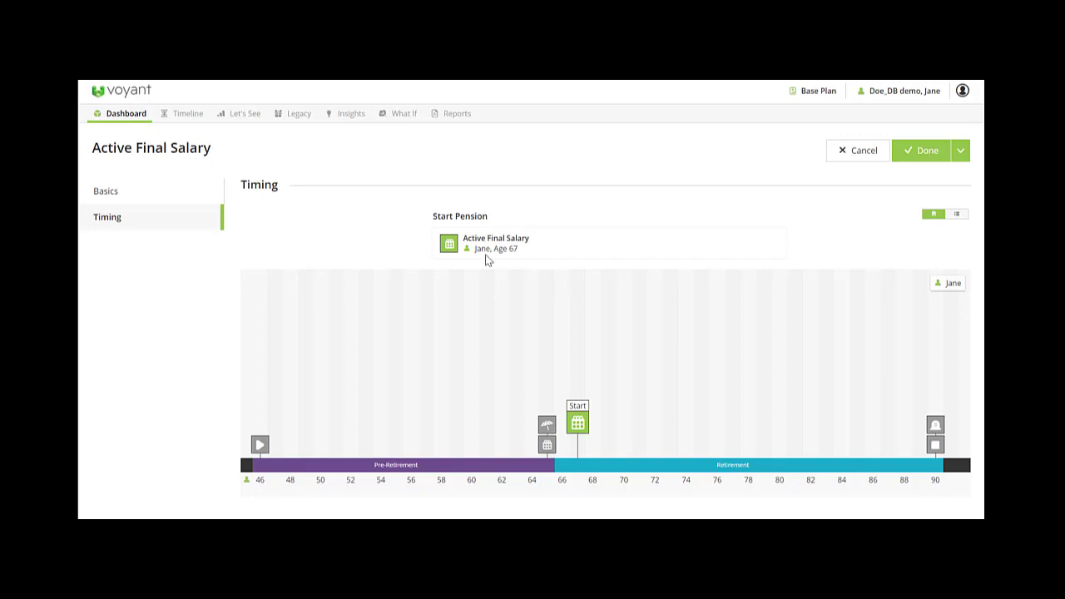
pyautogui.click(921, 154)
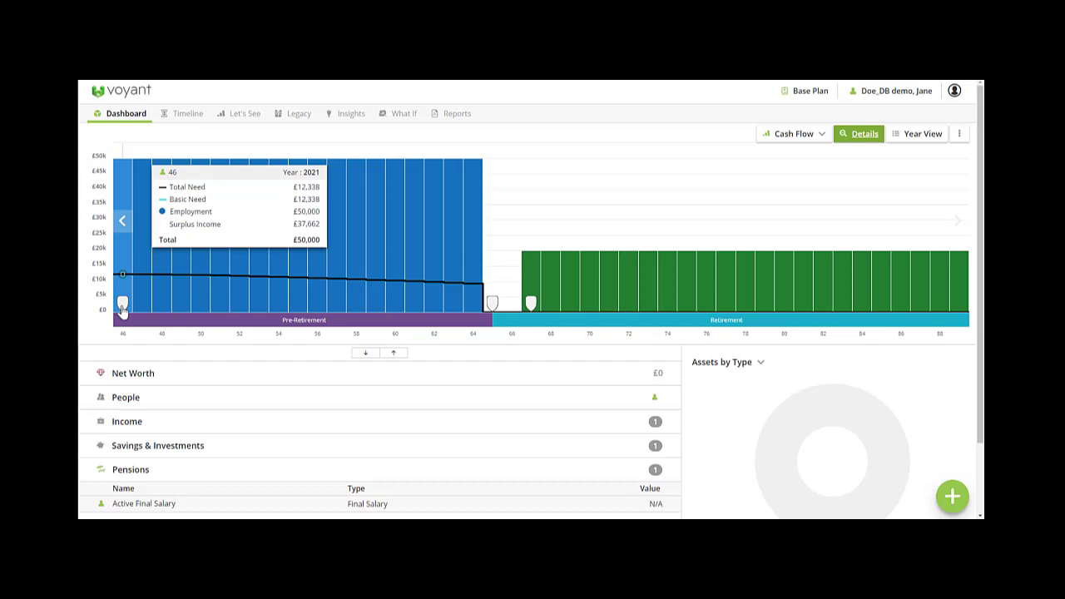
# - In Year View for 2042 (age 67), expand Active Final Salary: £20,000 income, £400,000 crystallised
pyautogui.click(471, 242)
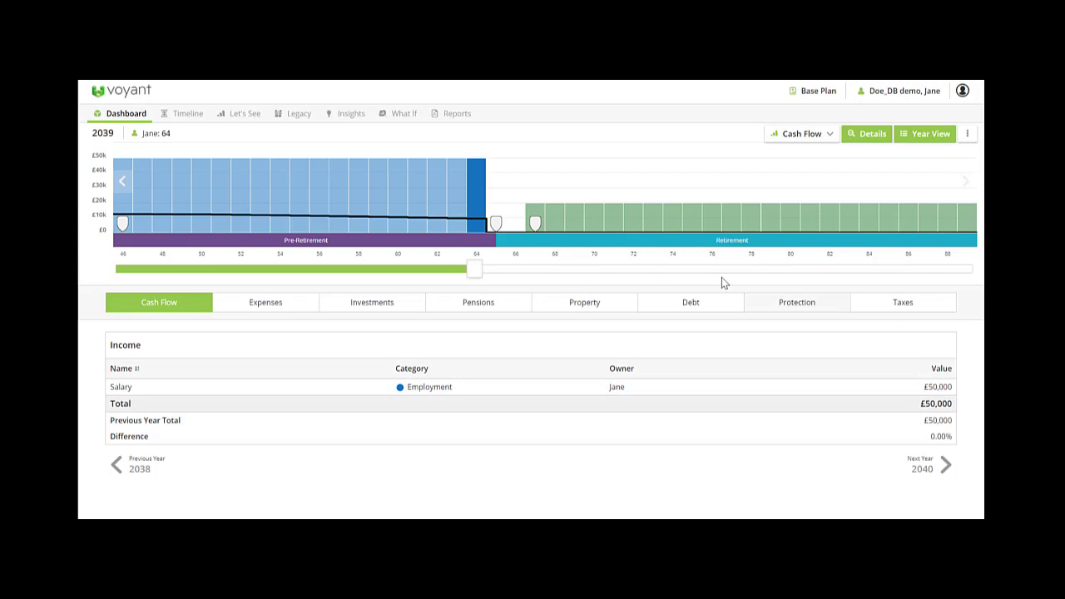
pyautogui.moveTo(536, 220)
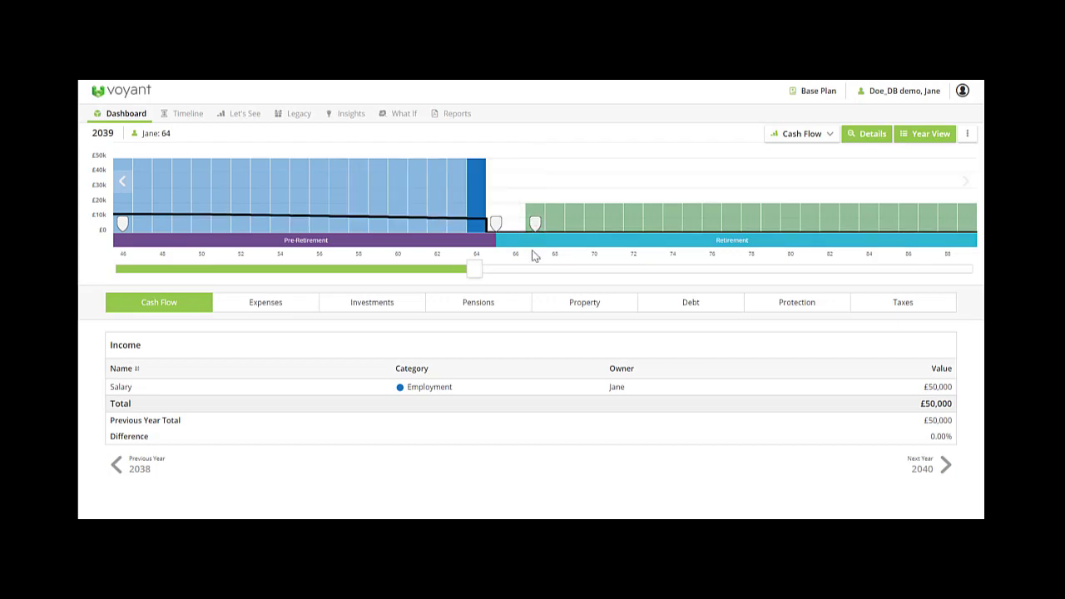
pyautogui.moveTo(475, 271); pyautogui.dragTo(534, 273)
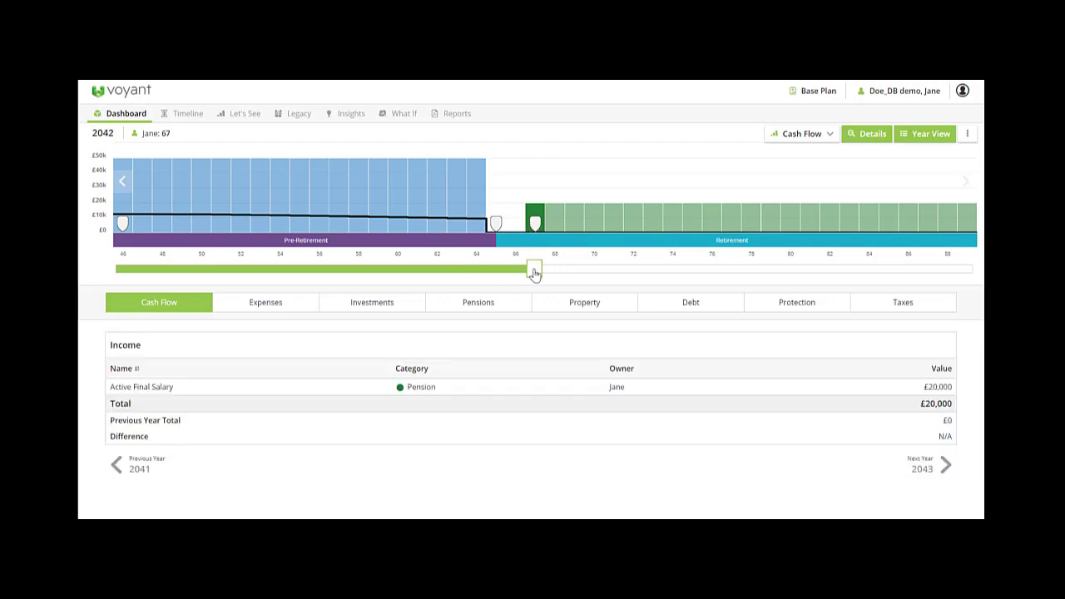
pyautogui.click(464, 309)
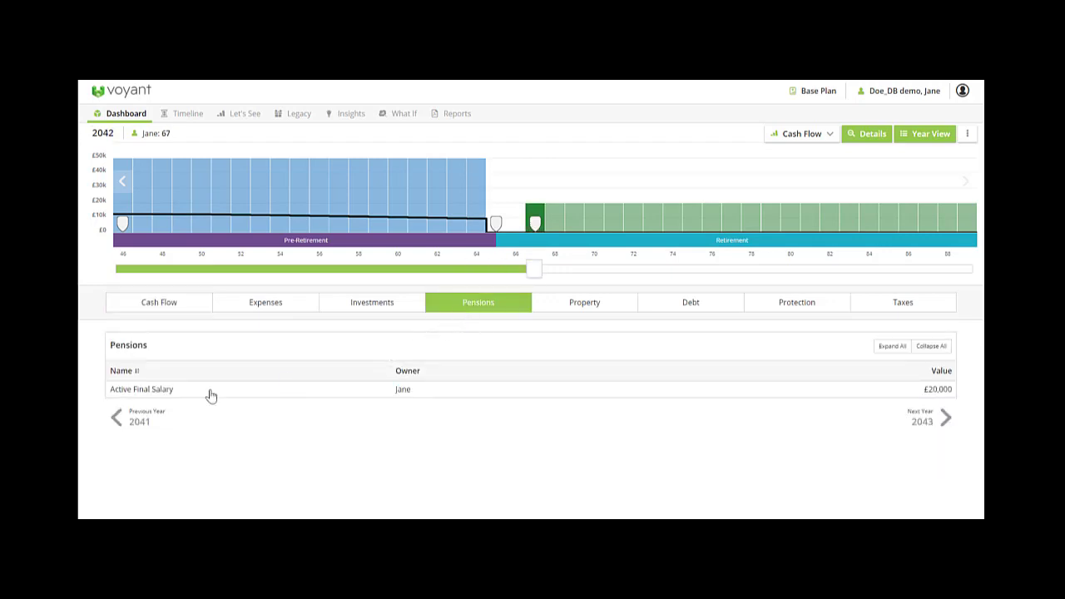
pyautogui.click(159, 393)
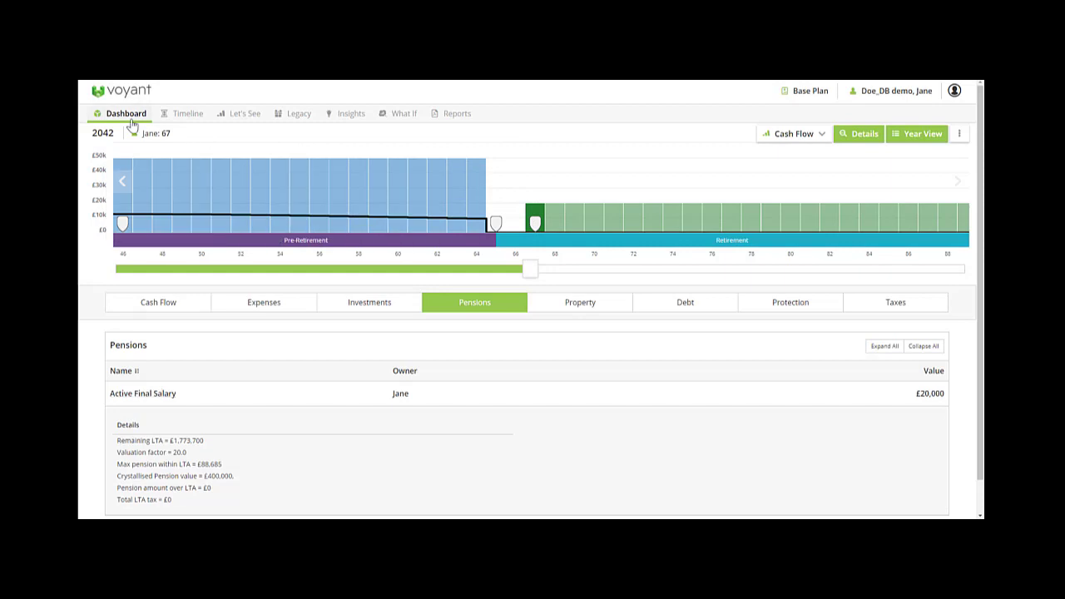
# - Return to the dashboard and reopen the Active Final Salary pension
pyautogui.click(164, 133)
pyautogui.scroll(-1, 378, 413)
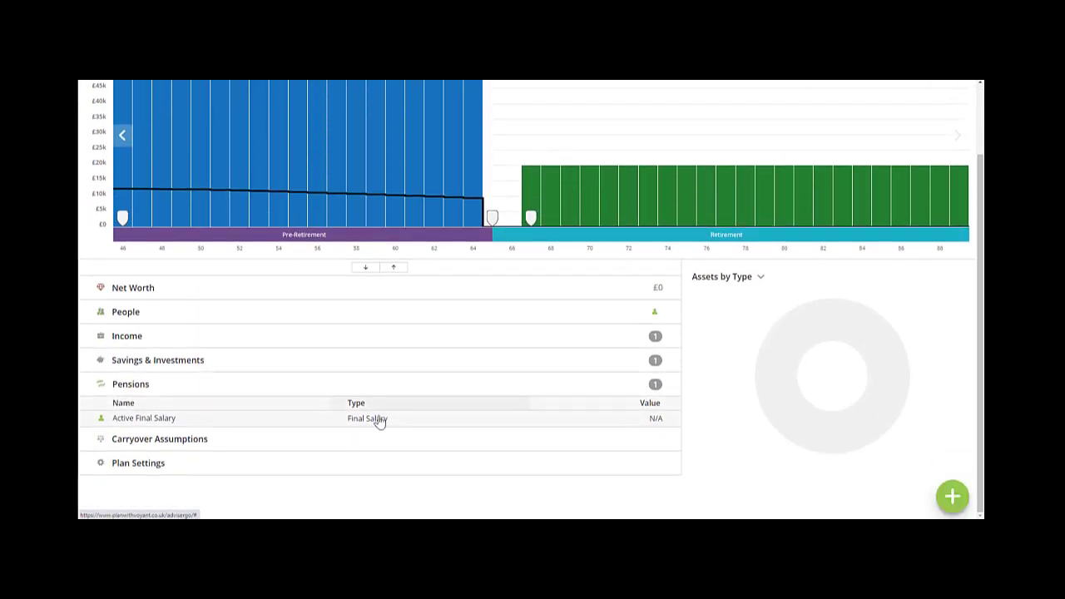
pyautogui.click(375, 419)
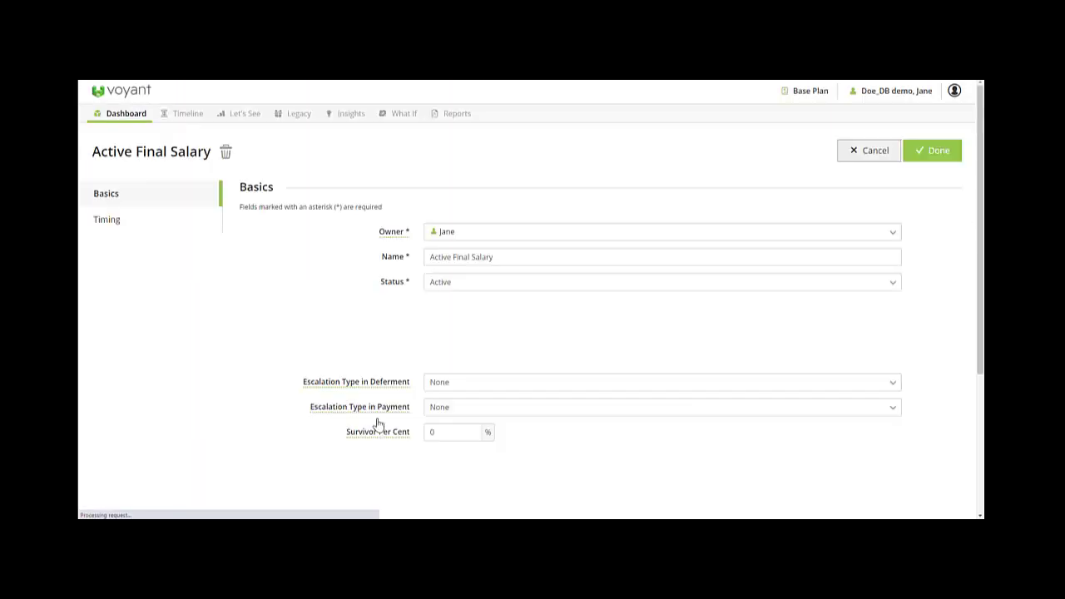
# - Set the pension's escalation in deferment to CPI and save
pyautogui.click(475, 382)
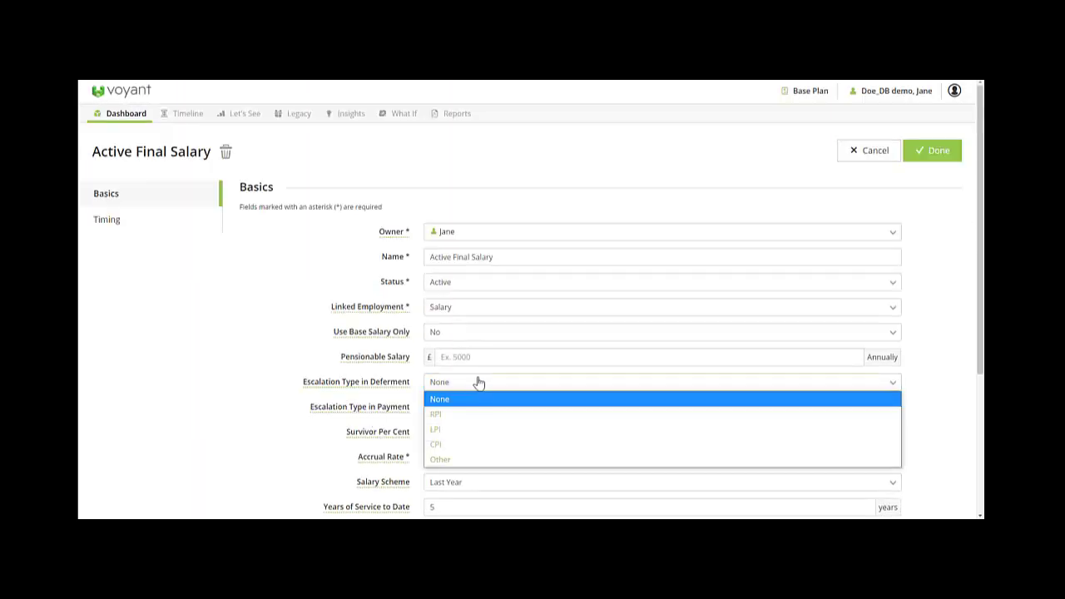
pyautogui.click(471, 445)
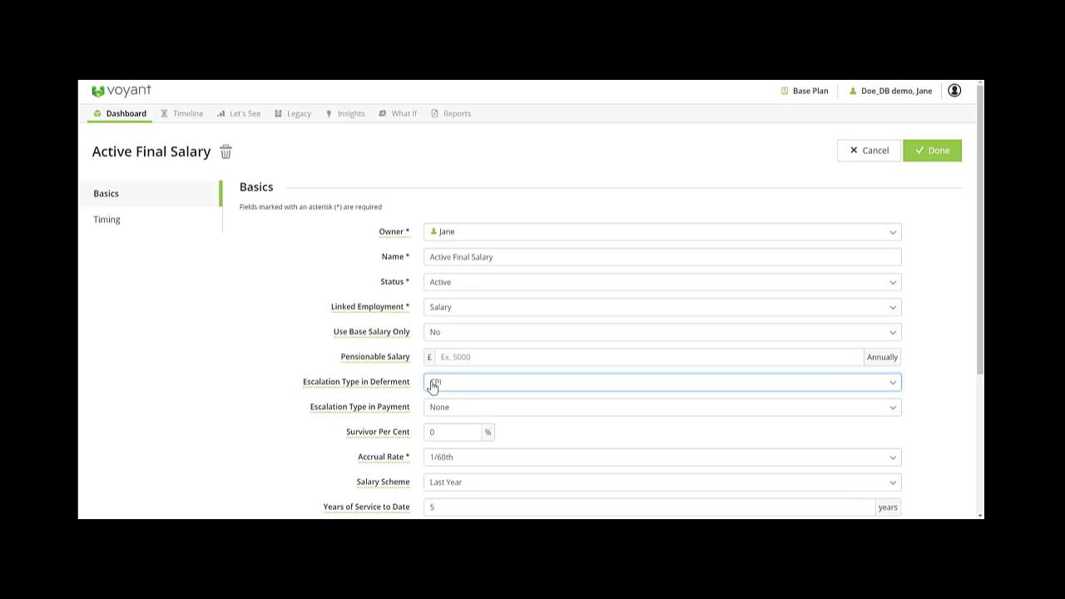
pyautogui.click(943, 154)
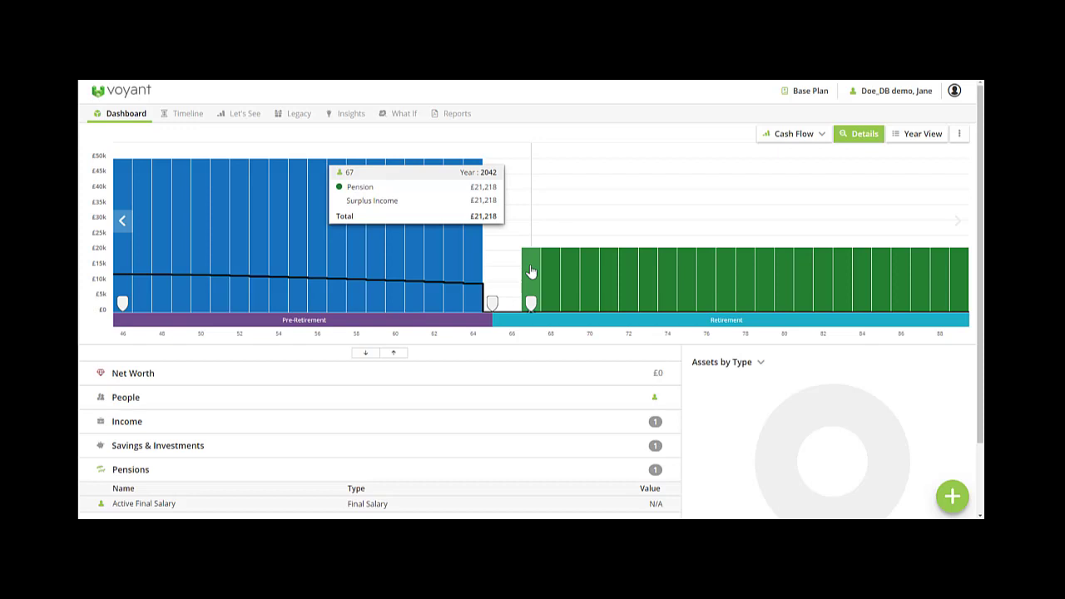
# - Reopen Active Final Salary and set its escalation in payment to CPI, then save
pyautogui.scroll(-1, 472, 359)
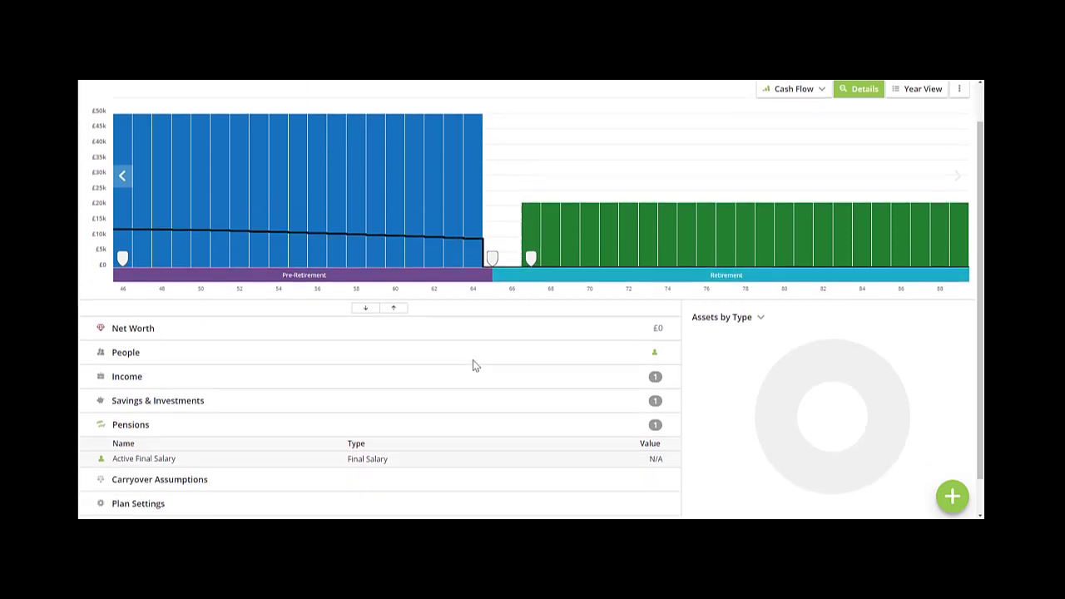
pyautogui.click(357, 462)
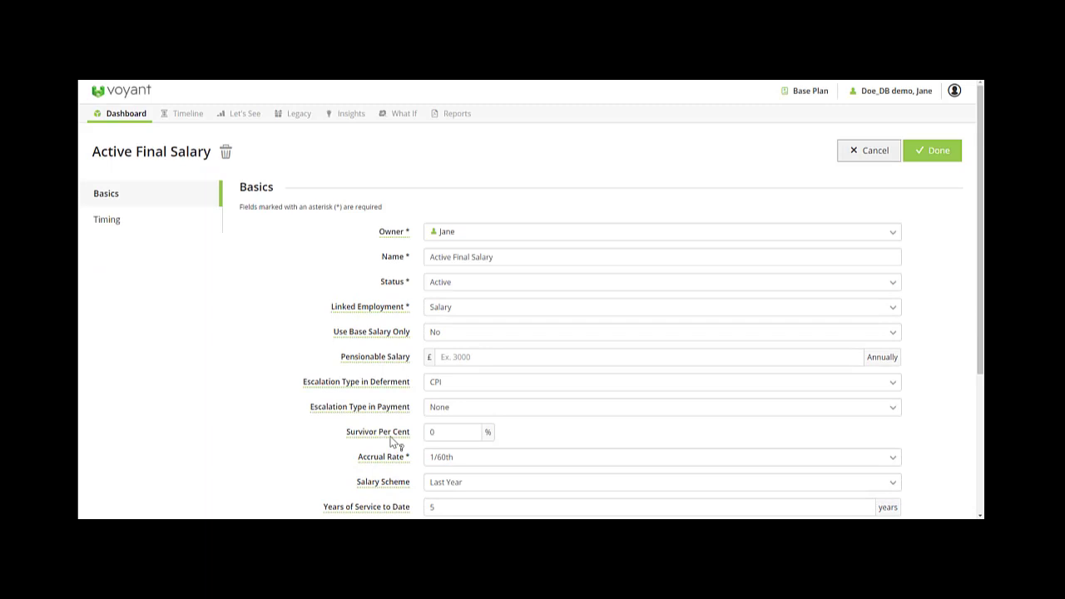
pyautogui.click(453, 408)
pyautogui.click(460, 471)
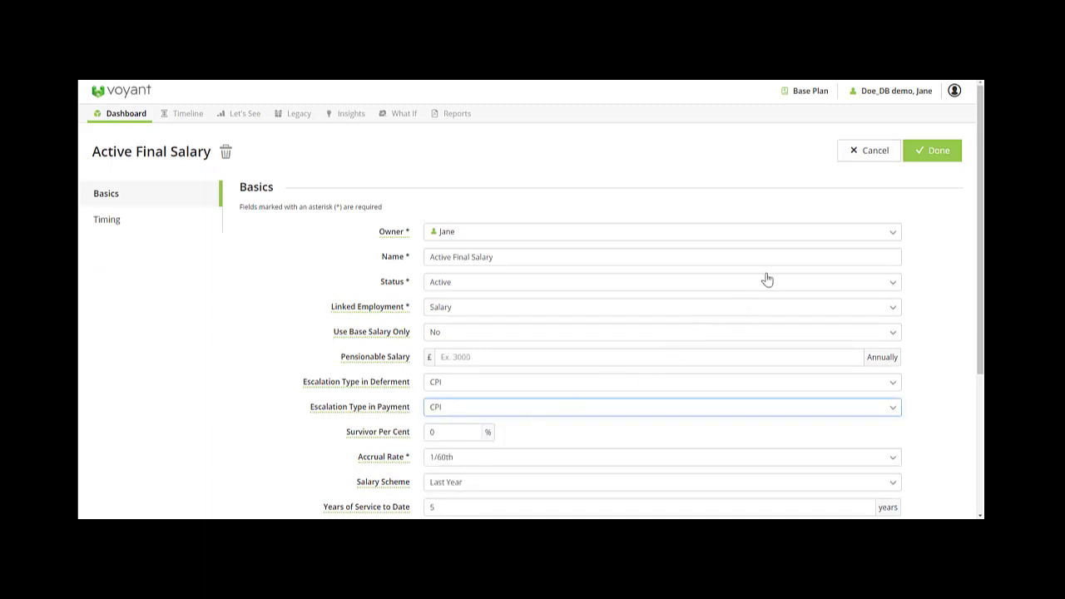
pyautogui.click(940, 154)
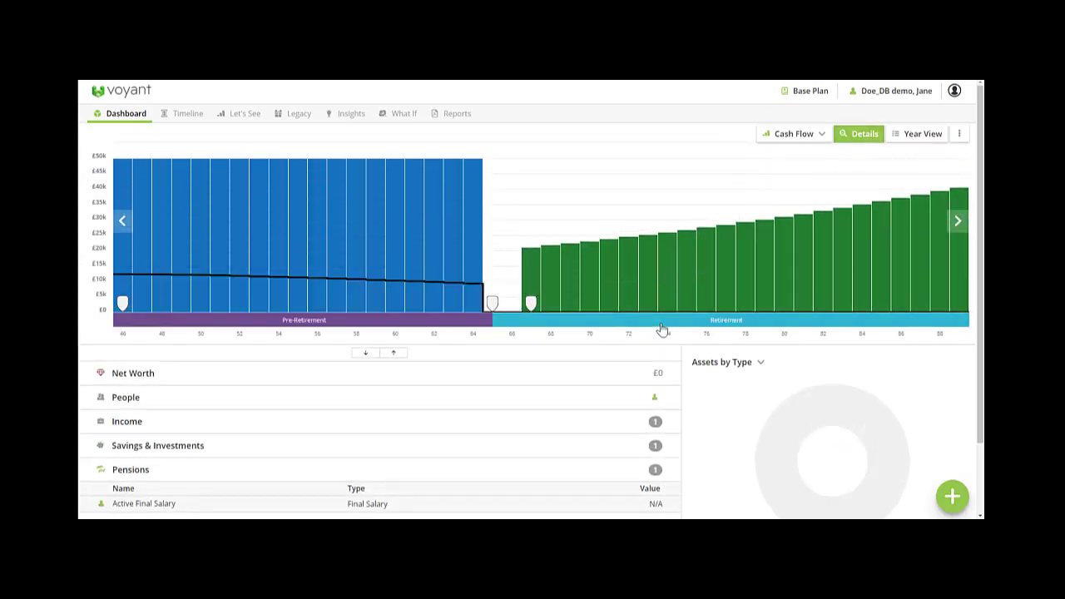
# - Change the Salary income's growth rate to 1.5% and save it
pyautogui.click(330, 423)
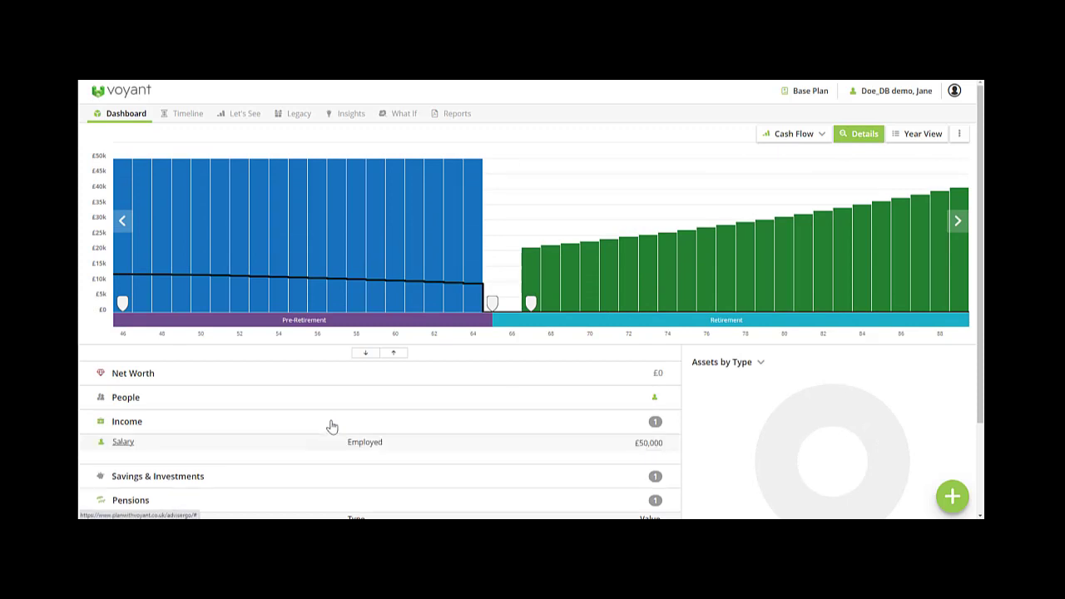
pyautogui.click(366, 460)
pyautogui.click(429, 406)
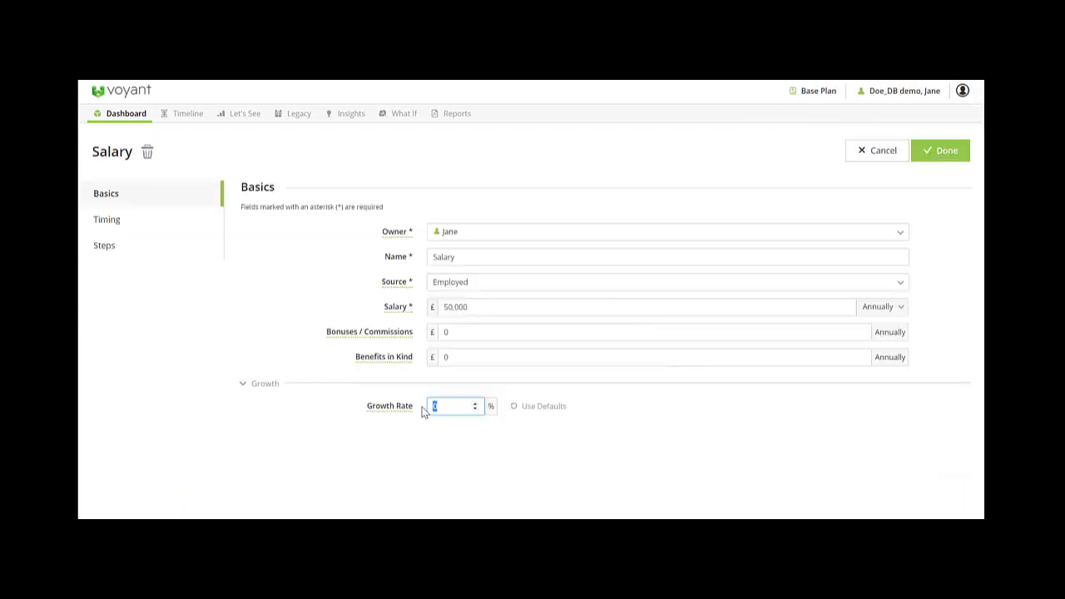
pyautogui.write('1.5')
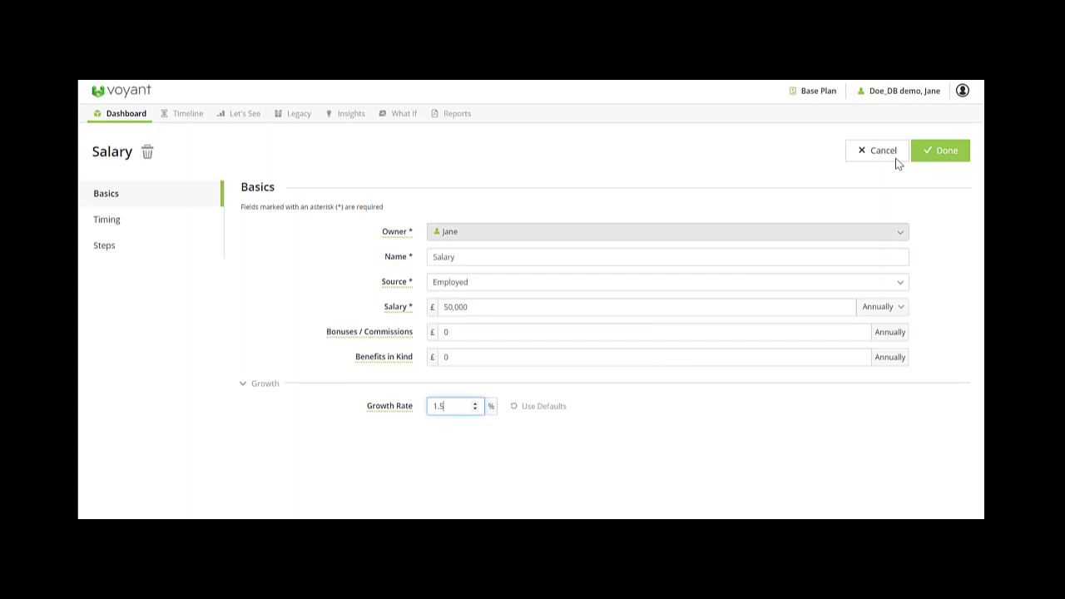
pyautogui.click(943, 151)
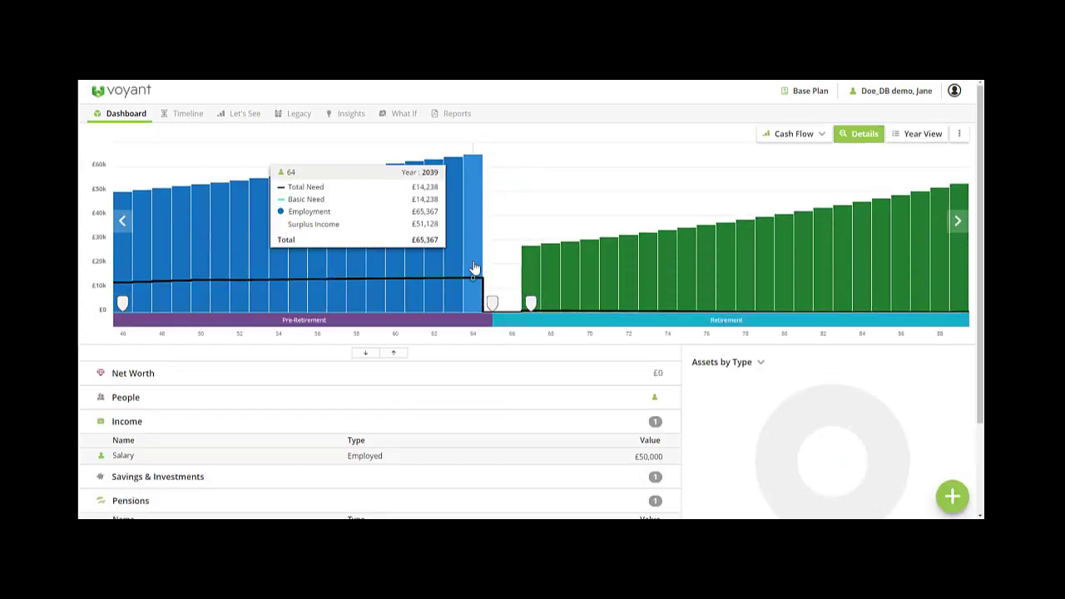
# - Check the 2039 cash flow, move the year view to 2042, then return to the dashboard
pyautogui.click(474, 268)
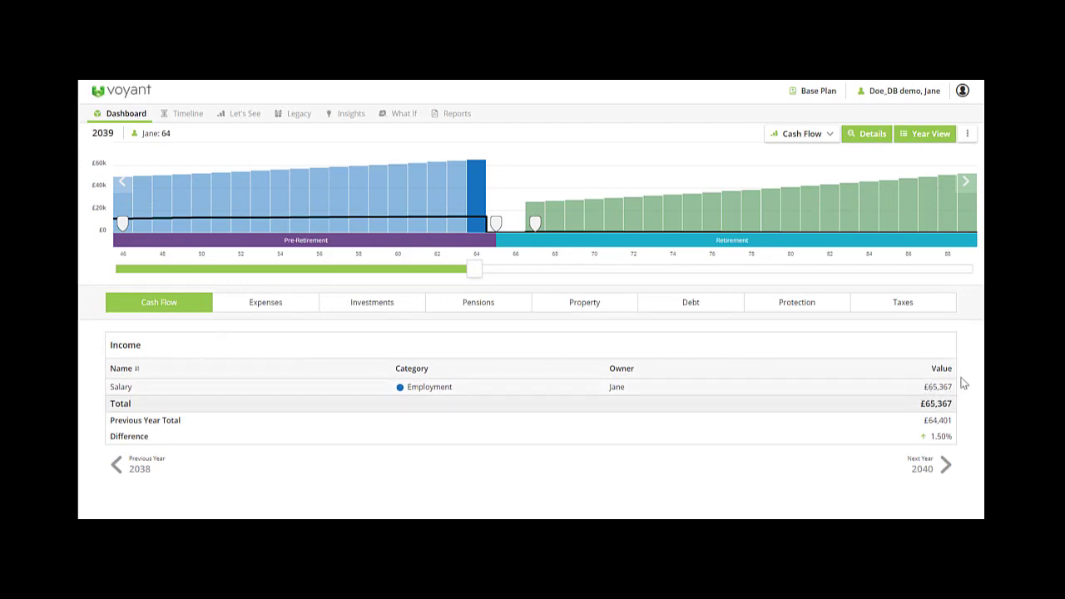
pyautogui.moveTo(475, 275); pyautogui.dragTo(529, 275)
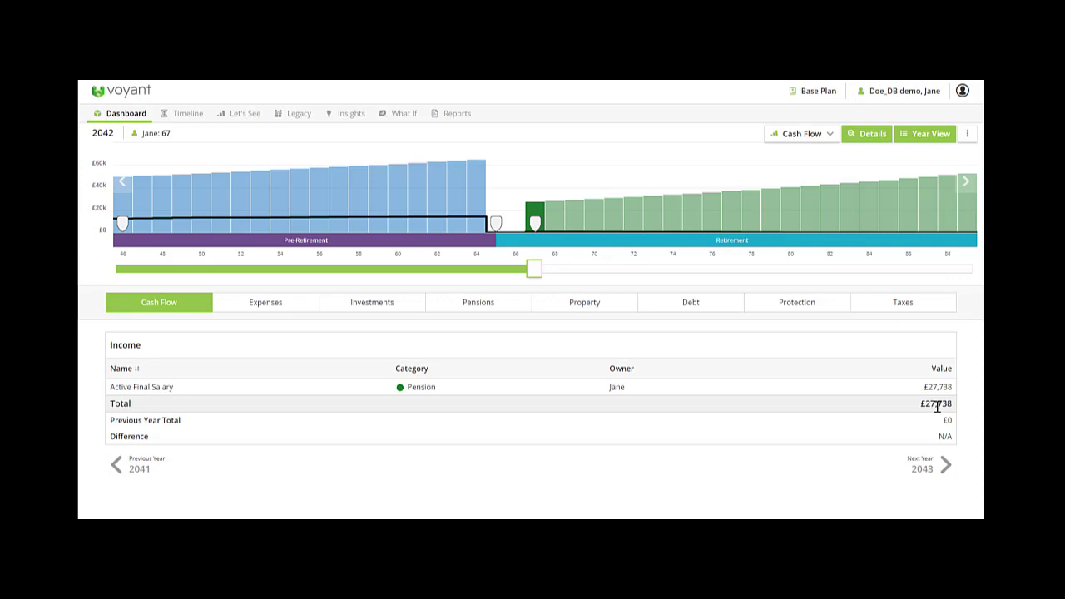
pyautogui.click(123, 113)
pyautogui.scroll(-1, 377, 439)
pyautogui.scroll(-1, 375, 435)
# - Give Active Final Salary a £10,000 pensionable salary, unlink the Salary employment, and save
pyautogui.click(370, 424)
pyautogui.scroll(-5, 569, 425)
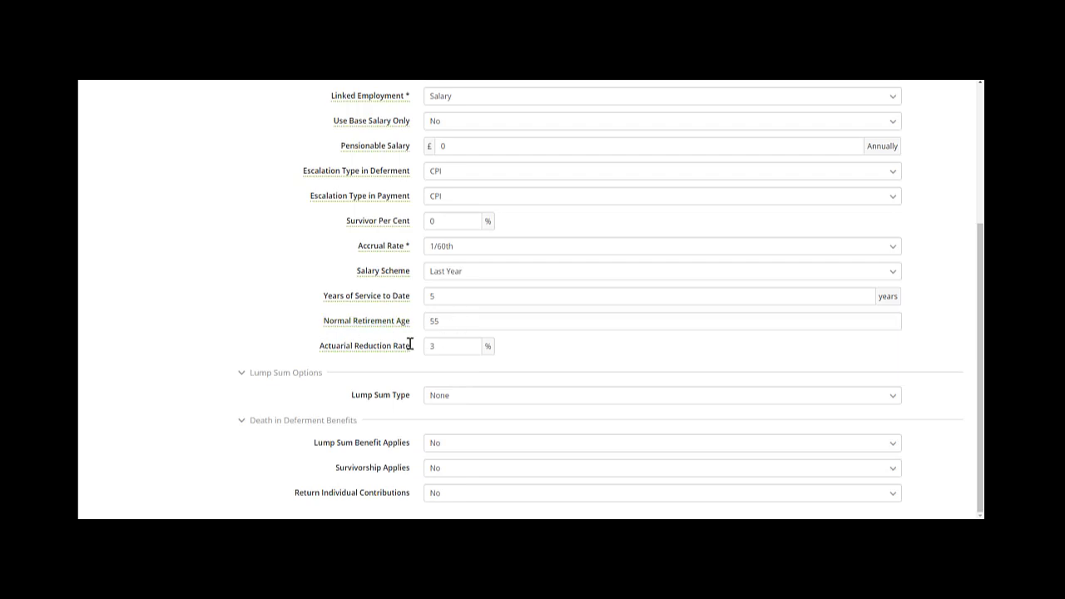
pyautogui.scroll(2, 449, 332)
pyautogui.doubleClick(438, 287)
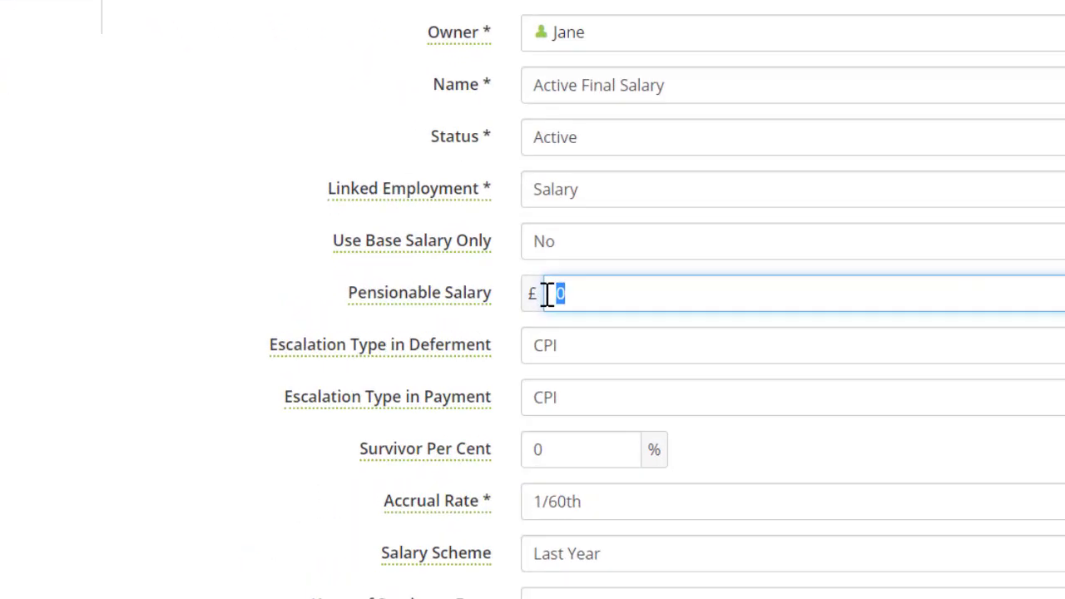
pyautogui.write('10000')
pyautogui.click(601, 198)
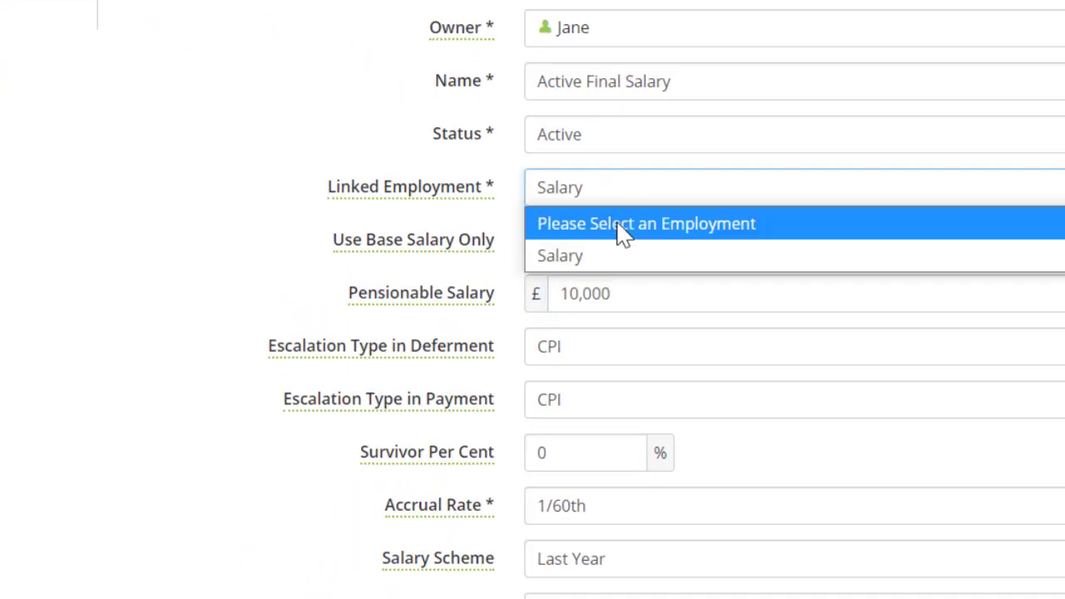
pyautogui.click(613, 226)
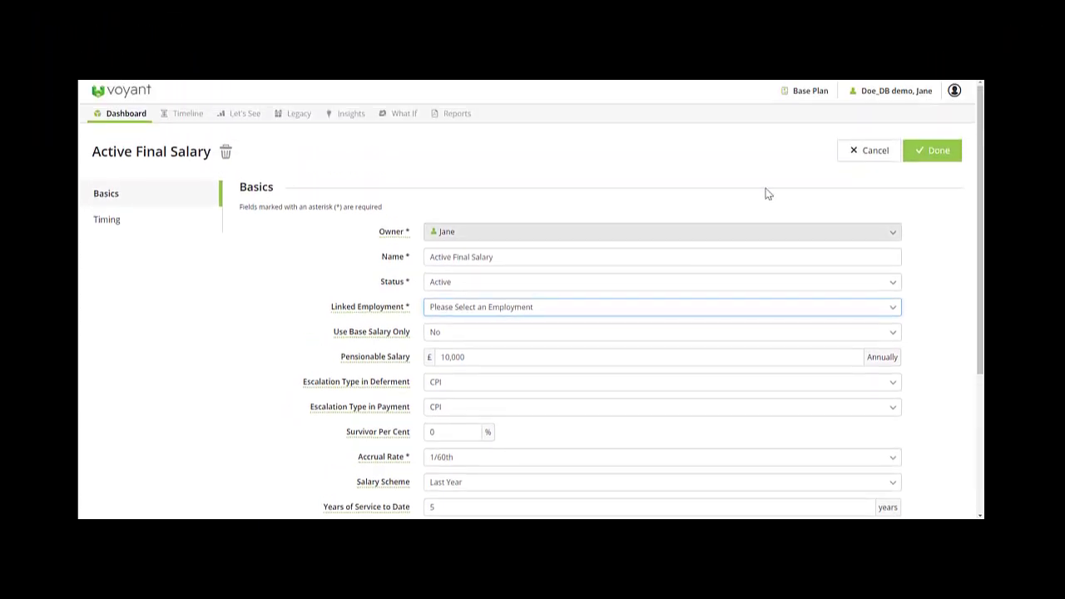
pyautogui.click(943, 158)
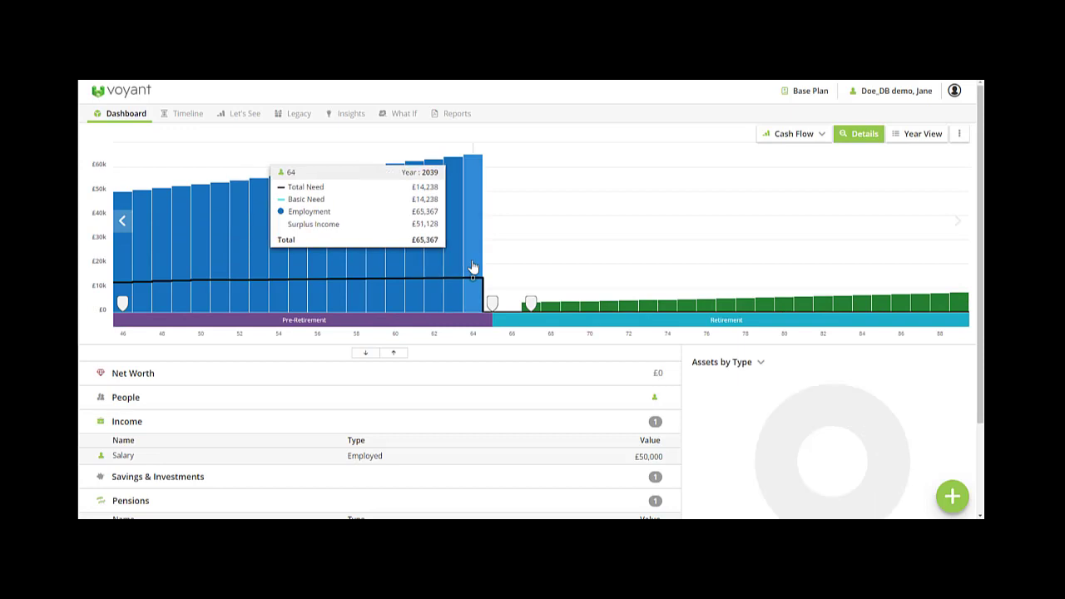
# - Review the 2042 cash flow's £4,333 pension income, glance at Preferences, then edit Active Final Salary
pyautogui.click(472, 266)
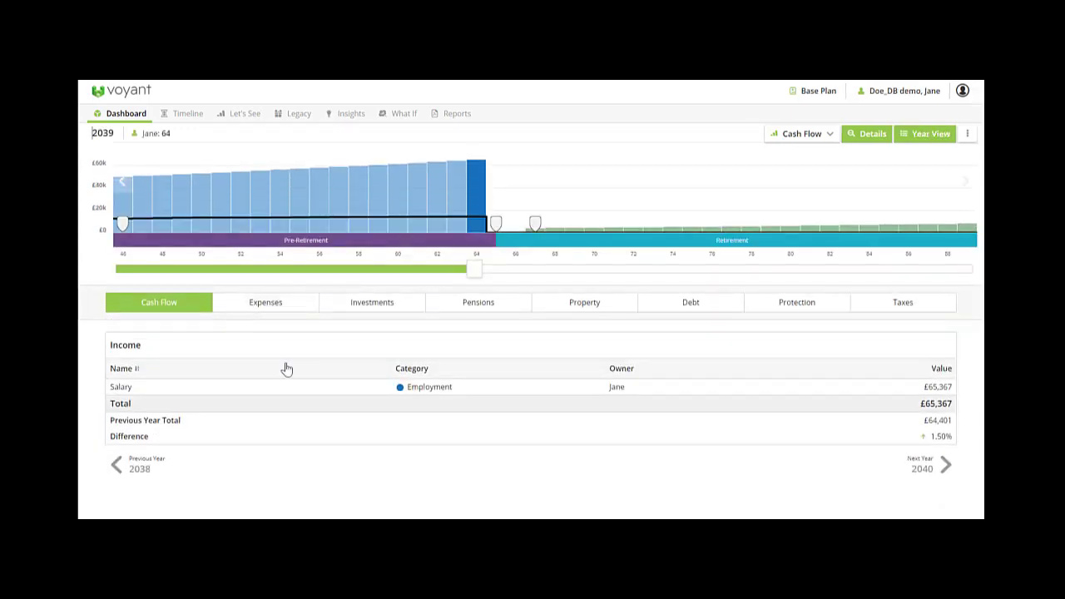
pyautogui.moveTo(475, 274); pyautogui.dragTo(535, 275)
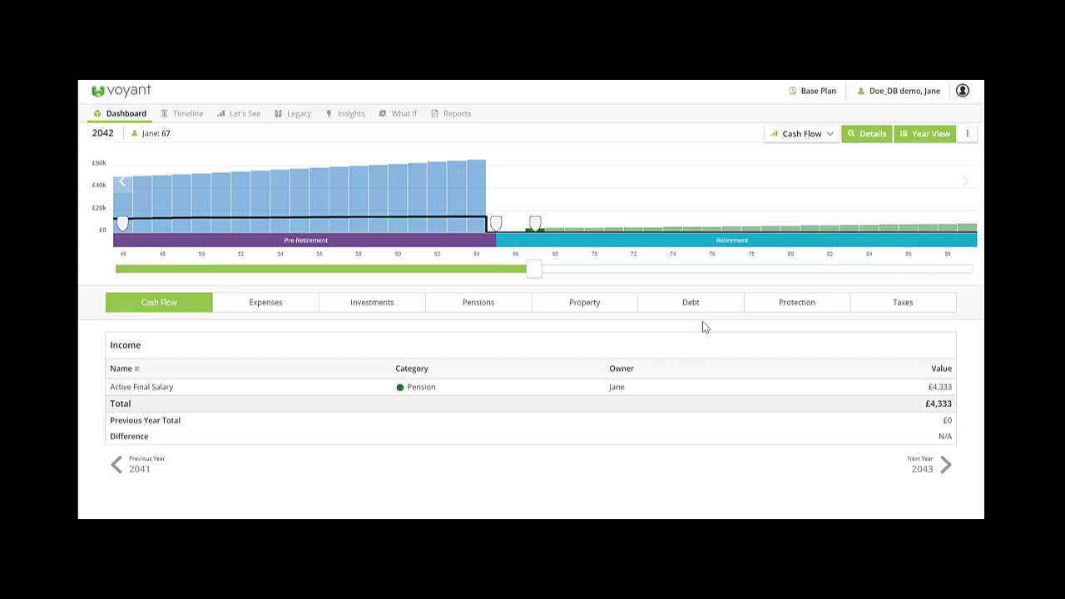
pyautogui.click(962, 92)
pyautogui.click(923, 190)
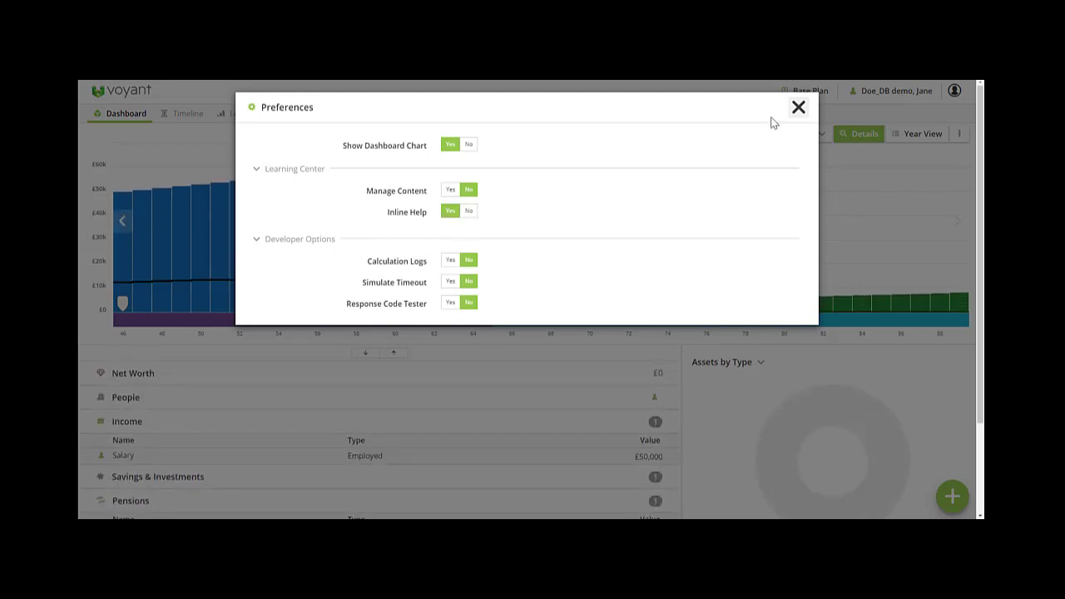
pyautogui.click(799, 107)
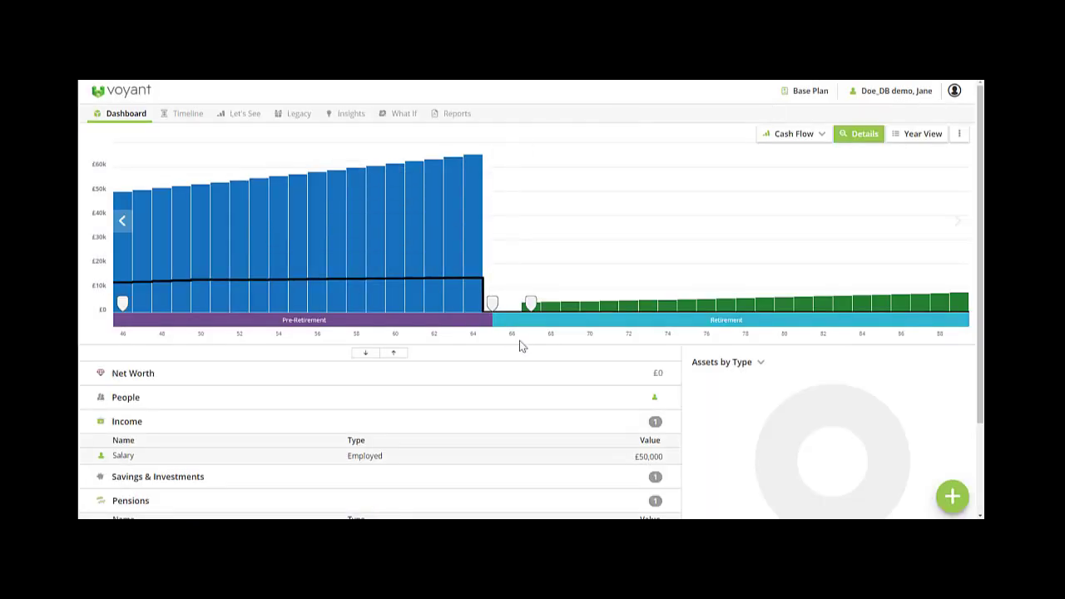
pyautogui.scroll(-2, 524, 343)
pyautogui.click(372, 444)
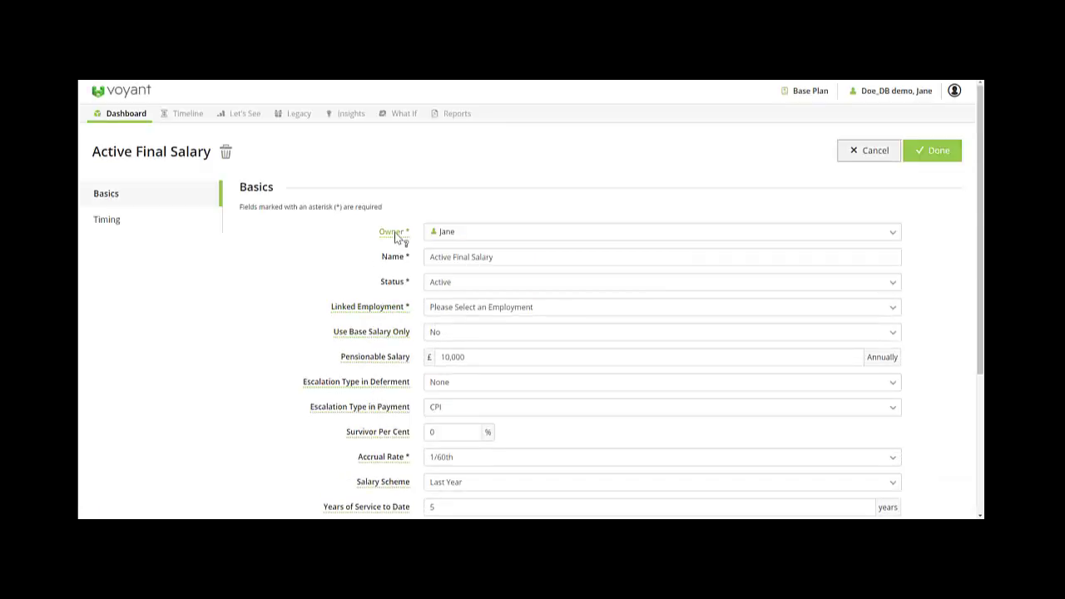
# - Bring up the Linked Employment help and list the 129 knowledge-base results for 'care scheme'
pyautogui.click(391, 314)
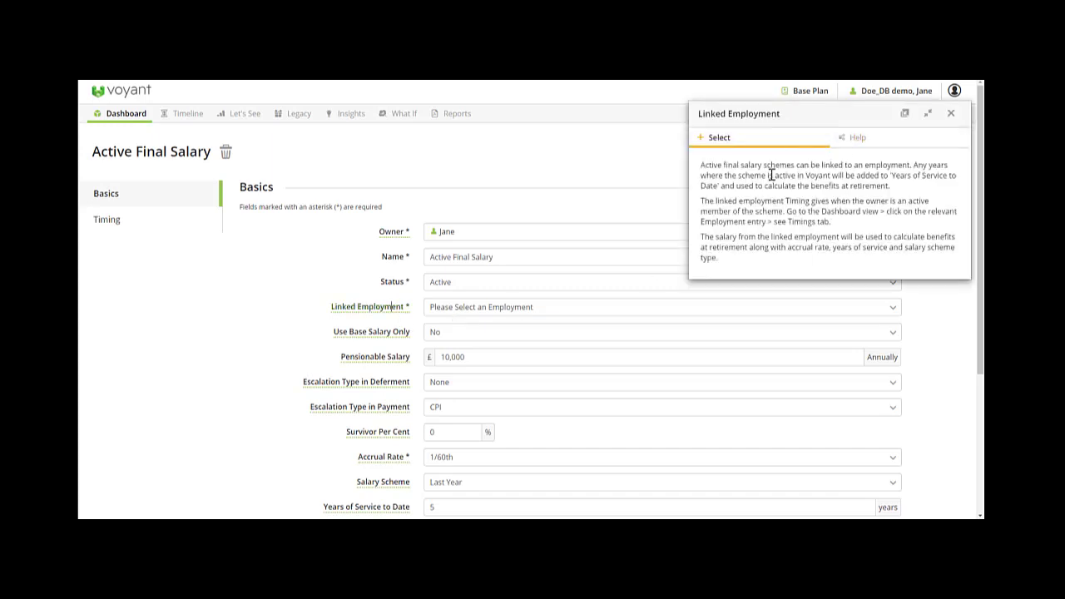
pyautogui.click(863, 145)
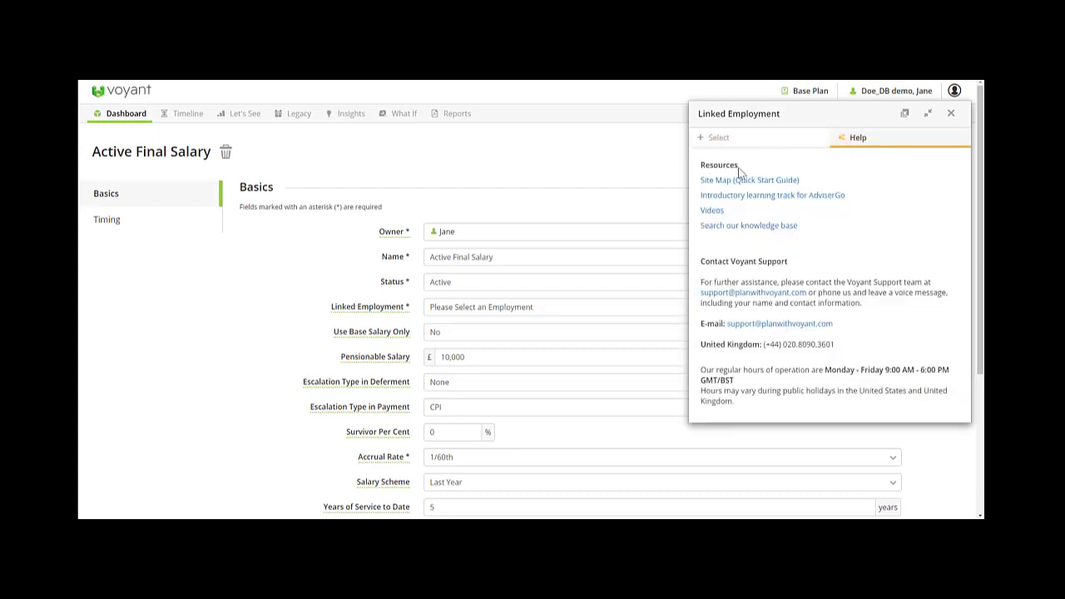
pyautogui.click(719, 235)
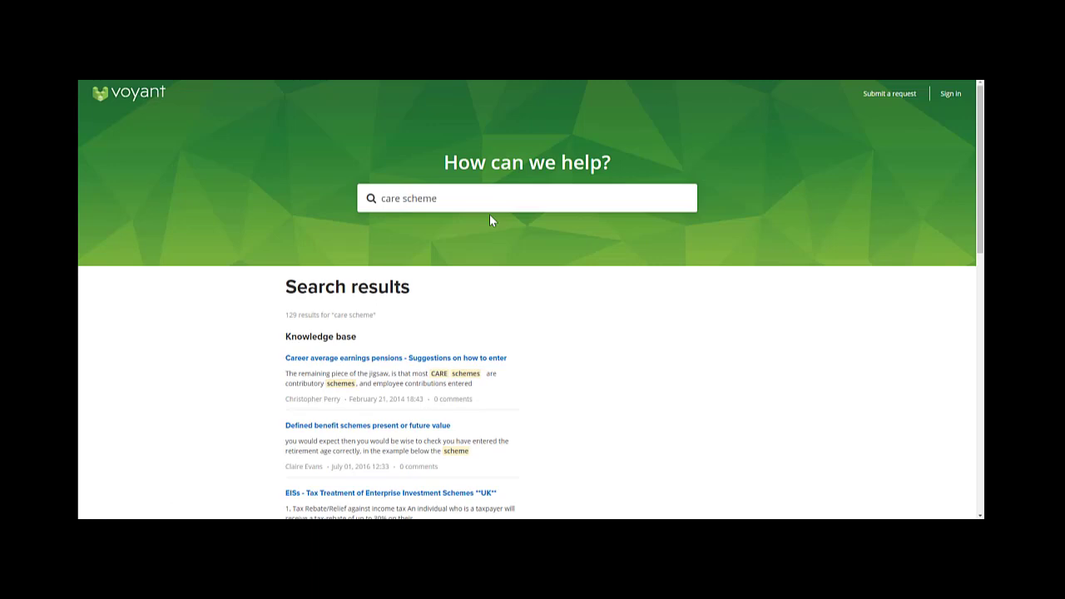